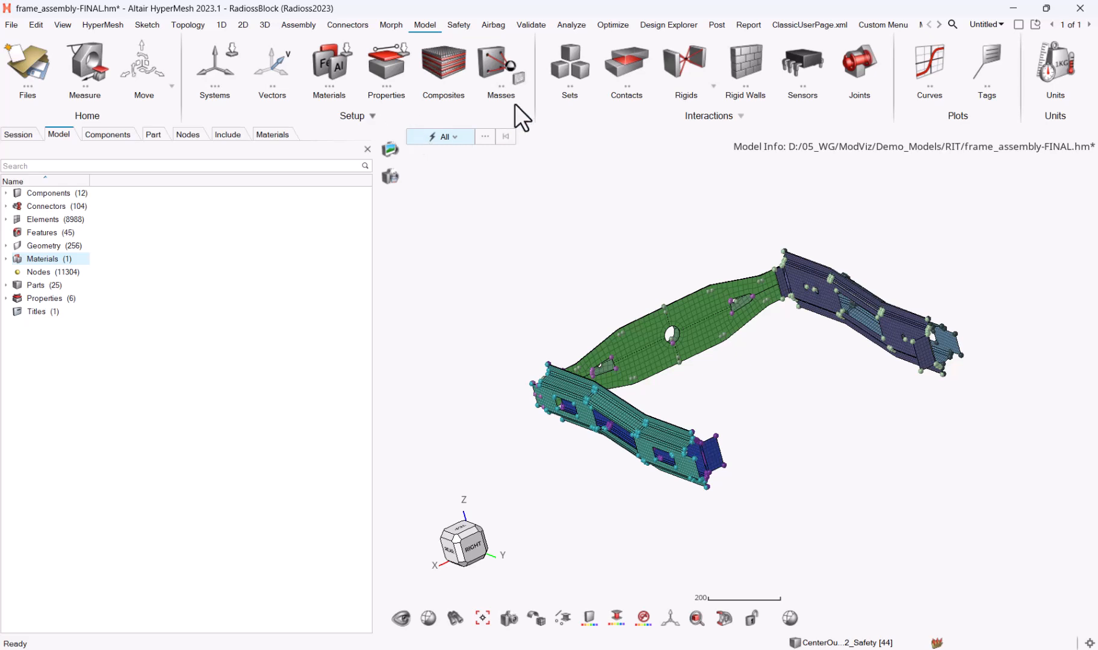
Step: Examine the meshed frame assembly, especially the outer part of the right rail, from several angles and distances
{"action": "scroll", "coordinate": [699, 202], "scroll_direction": "up", "scroll_amount": 2}
{"action": "middle_click_drag", "start_coordinate": [645, 260], "coordinate": [674, 269]}
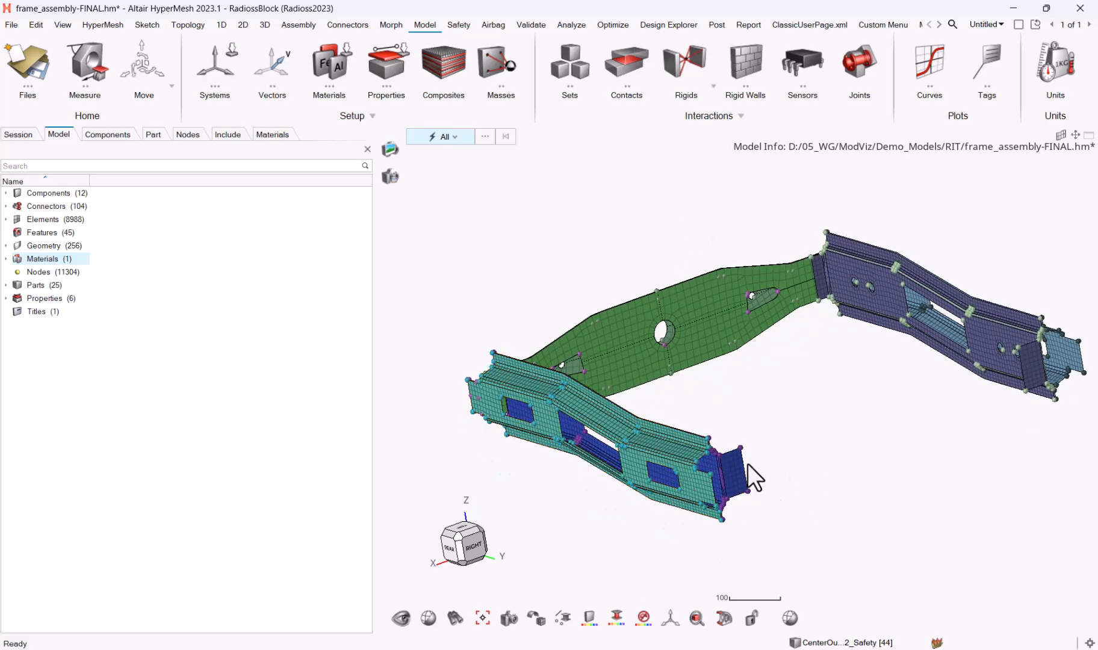
{"action": "scroll", "coordinate": [774, 461], "scroll_direction": "up", "scroll_amount": 2}
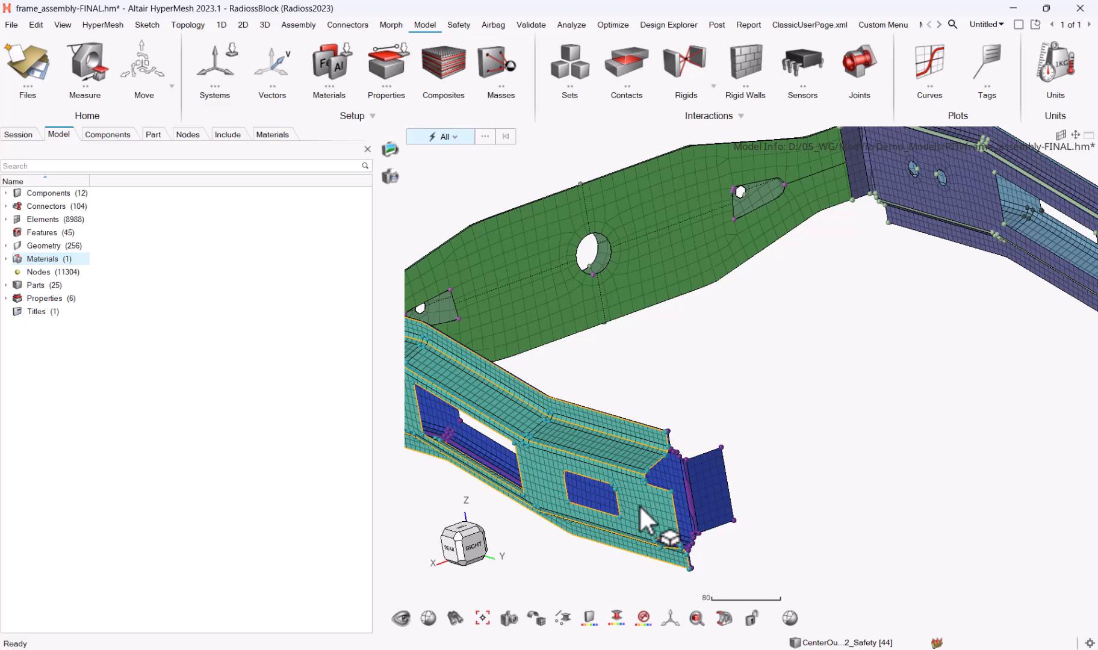
{"action": "middle_click_drag", "start_coordinate": [761, 346], "coordinate": [793, 368]}
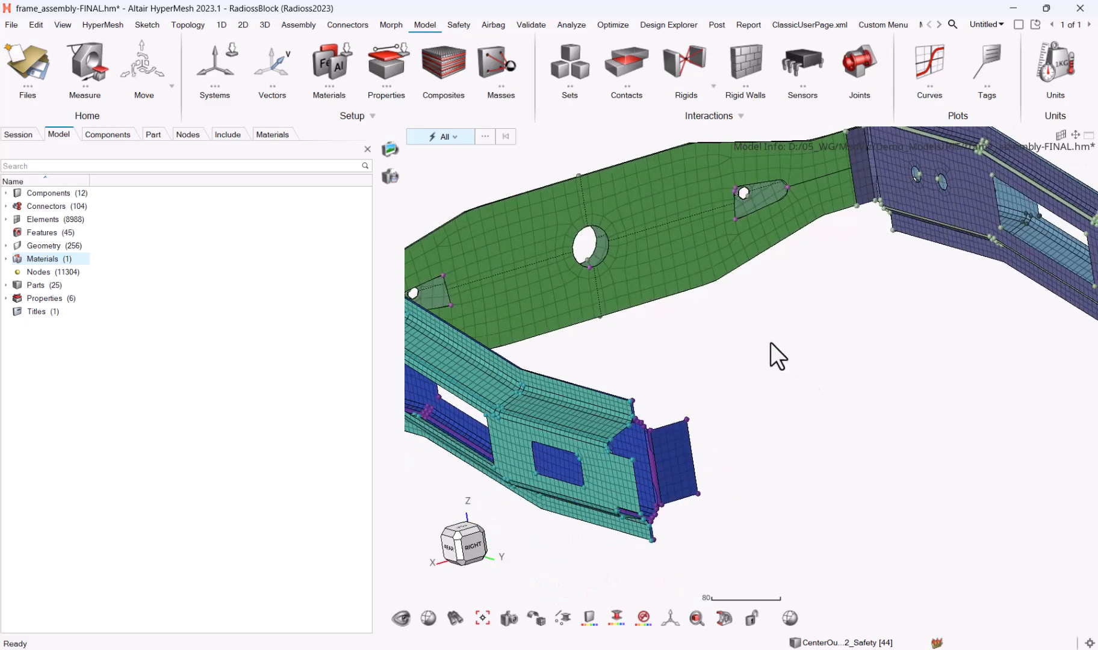
{"action": "right_click_drag", "start_coordinate": [793, 368], "coordinate": [796, 316]}
{"action": "scroll", "coordinate": [763, 347], "scroll_direction": "down", "scroll_amount": 2}
{"action": "scroll", "coordinate": [763, 348], "scroll_direction": "down", "scroll_amount": 2}
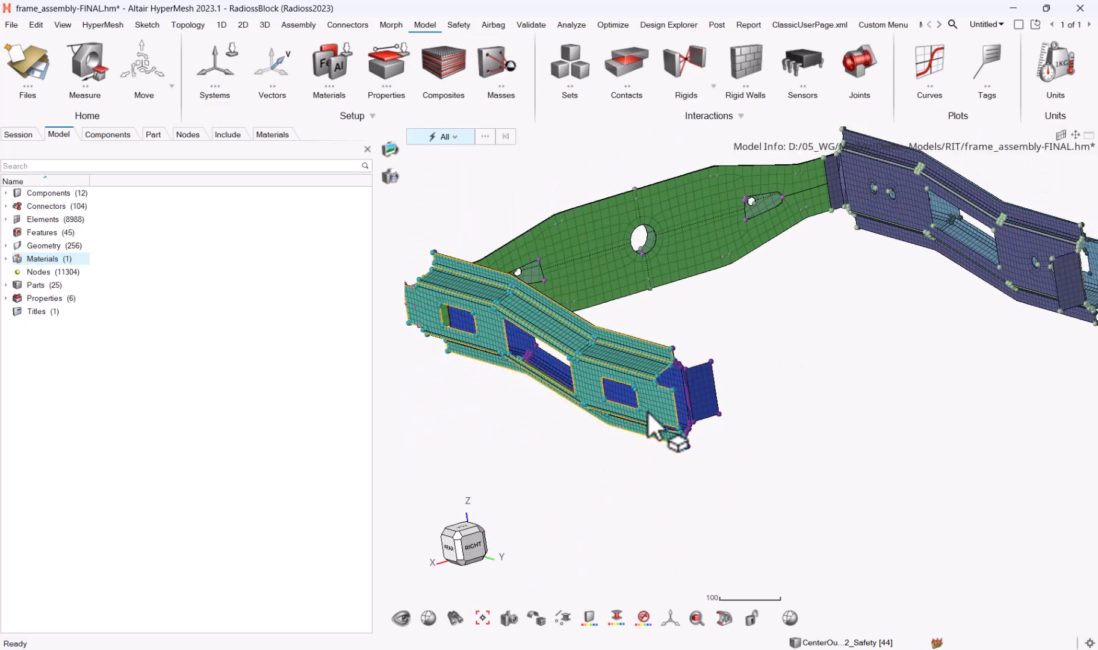
{"action": "middle_click_drag", "start_coordinate": [795, 338], "coordinate": [671, 352]}
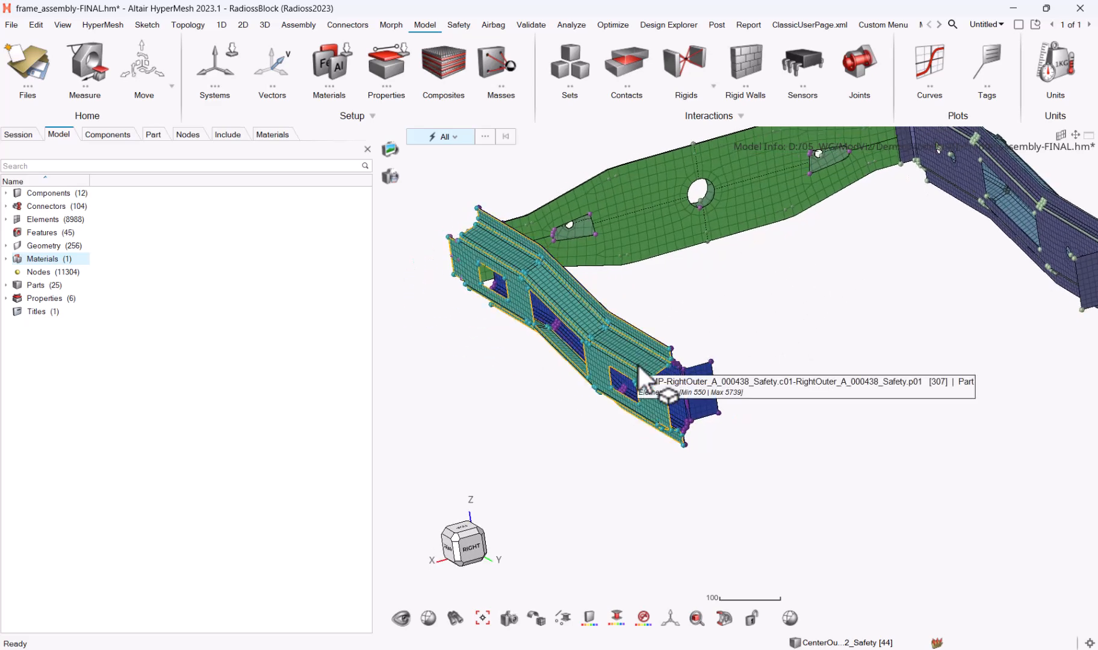
{"action": "middle_click_drag", "start_coordinate": [800, 330], "coordinate": [809, 349]}
{"action": "right_click_drag", "start_coordinate": [854, 311], "coordinate": [803, 409]}
{"action": "mouse_move", "coordinate": [790, 388]}
{"action": "middle_mouse_down"}
{"action": "mouse_move", "coordinate": [821, 388]}
{"action": "mouse_move", "coordinate": [809, 392]}
{"action": "middle_mouse_up"}
{"action": "right_click_drag", "start_coordinate": [809, 391], "coordinate": [749, 366]}
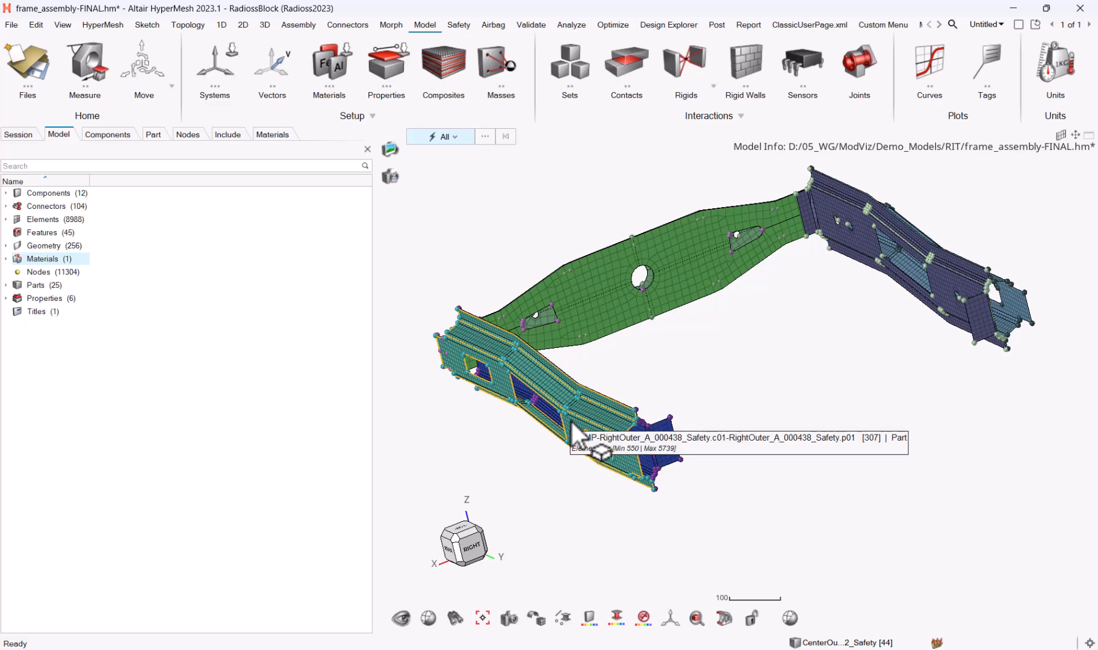
{"action": "scroll", "coordinate": [572, 421], "scroll_direction": "up", "scroll_amount": 3}
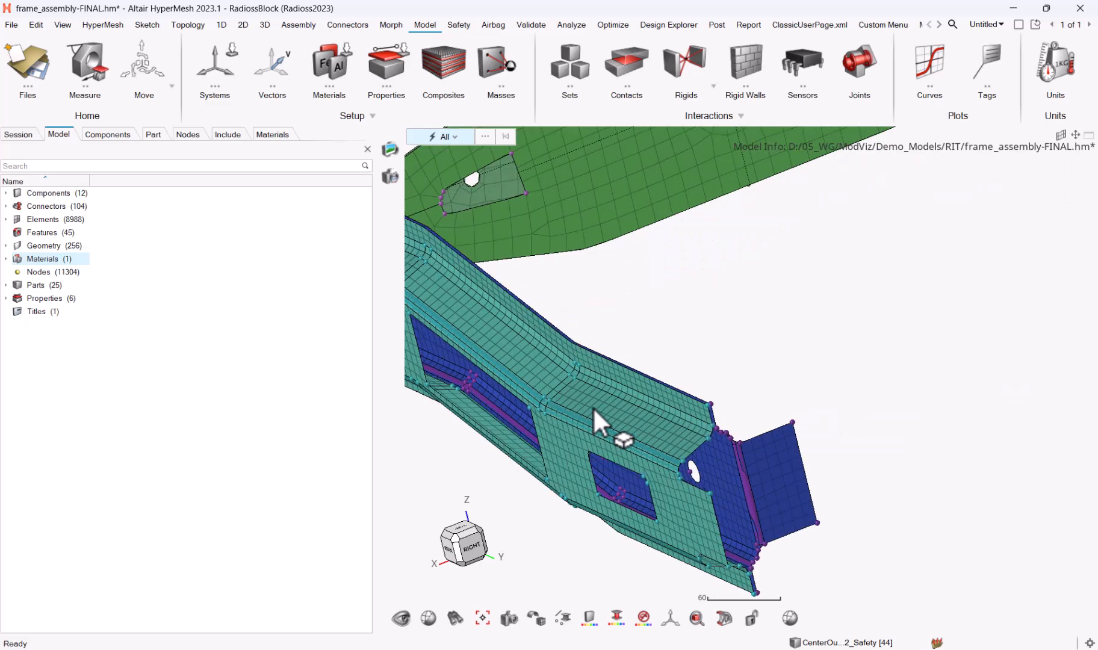
{"action": "scroll", "coordinate": [549, 440], "scroll_direction": "down", "scroll_amount": 1}
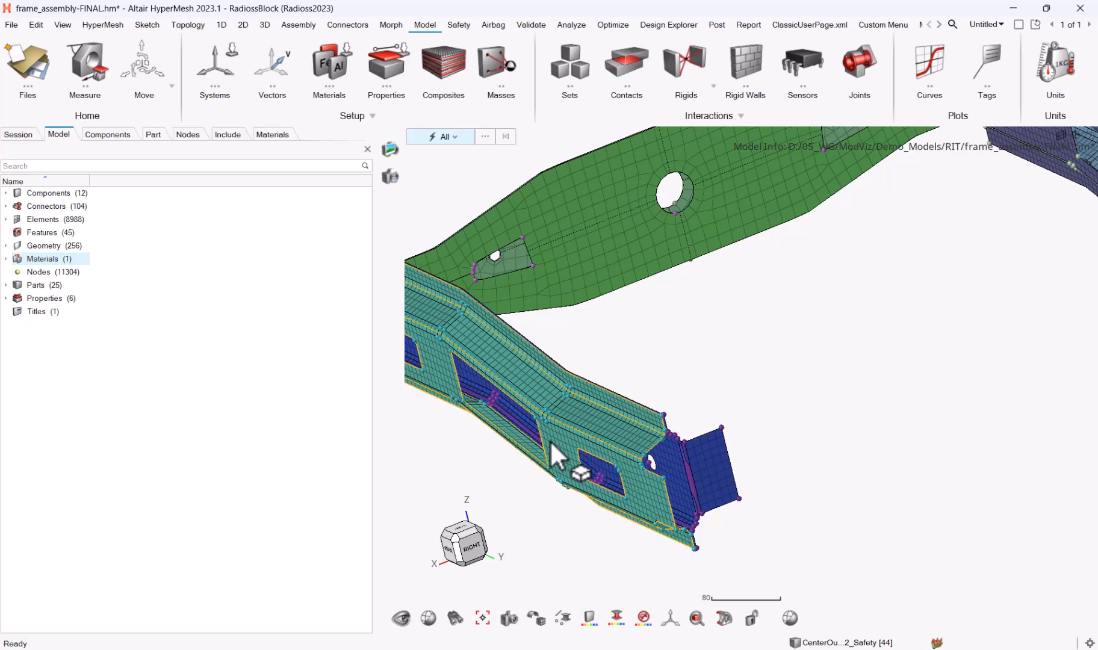
{"action": "scroll", "coordinate": [746, 302], "scroll_direction": "down", "scroll_amount": 2}
{"action": "right_click_drag", "start_coordinate": [739, 297], "coordinate": [659, 362], "text": "ctrl"}
{"action": "left_click_drag", "start_coordinate": [683, 380], "coordinate": [657, 356], "text": "ctrl"}
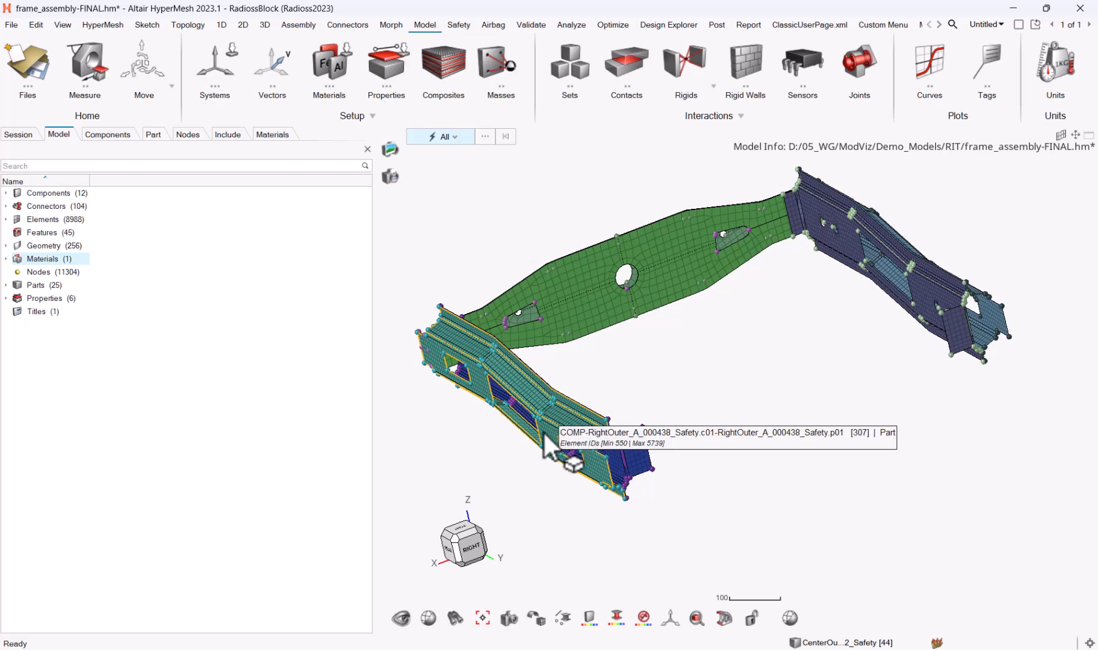
{"action": "scroll", "coordinate": [702, 405], "scroll_direction": "down", "scroll_amount": 2}
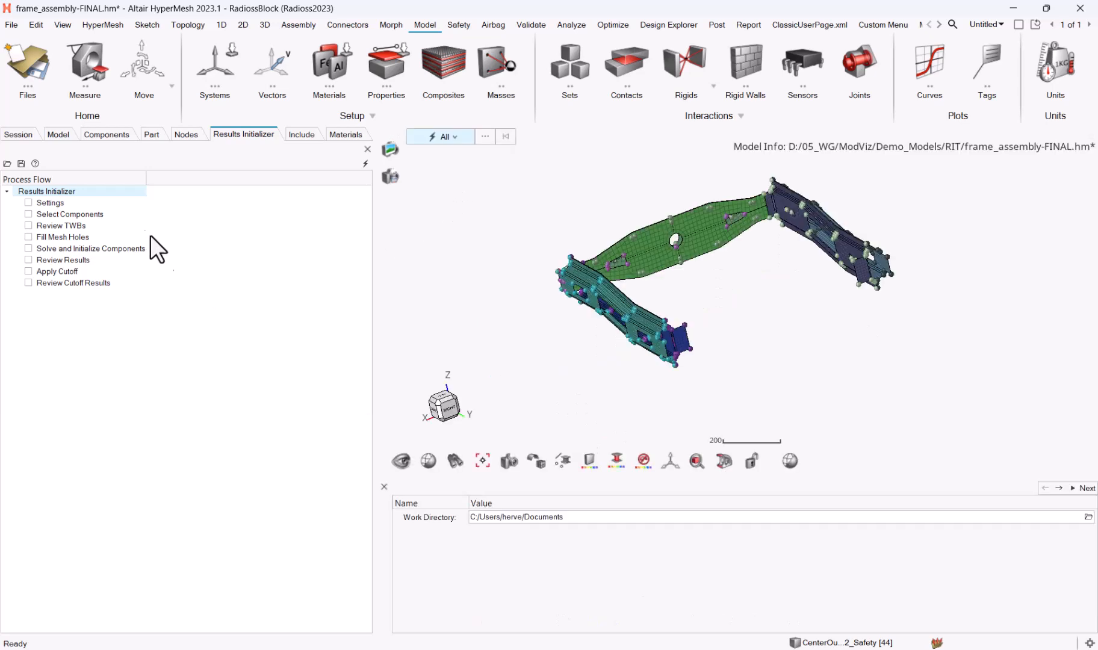
Step: Set the Results Initializer work directory to D:/05_WG/ModViz/Demo_Models/RIT and proceed to the settings
{"action": "left_click", "coordinate": [1088, 516]}
{"action": "scroll", "coordinate": [543, 300], "scroll_direction": "down", "scroll_amount": 3}
{"action": "left_click", "coordinate": [447, 333]}
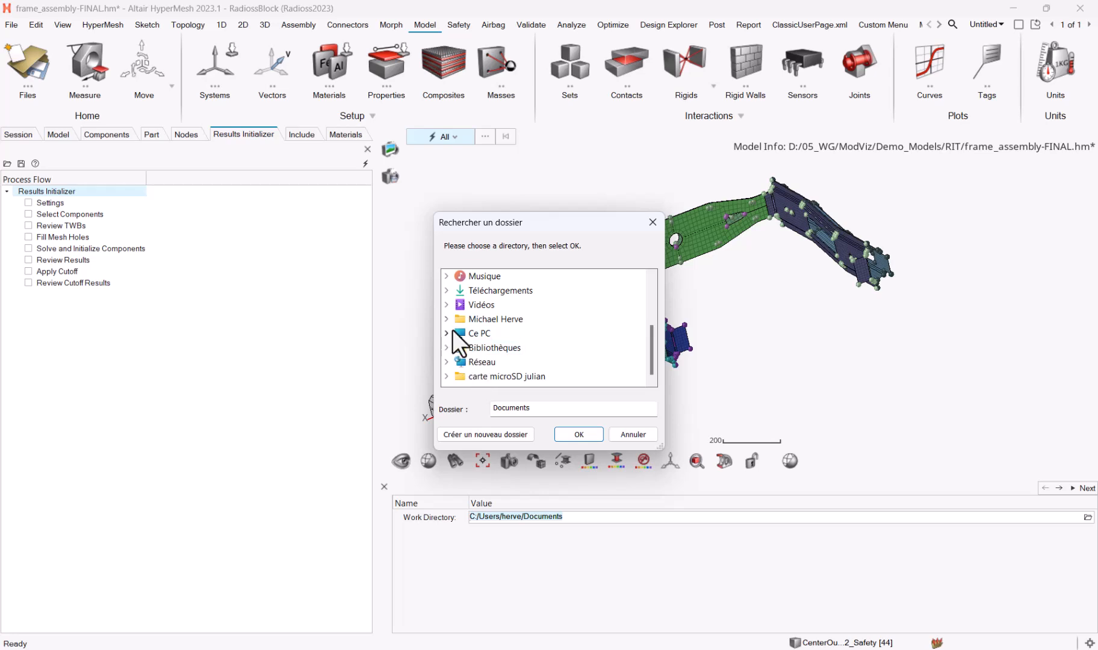
{"action": "left_click", "coordinate": [460, 361]}
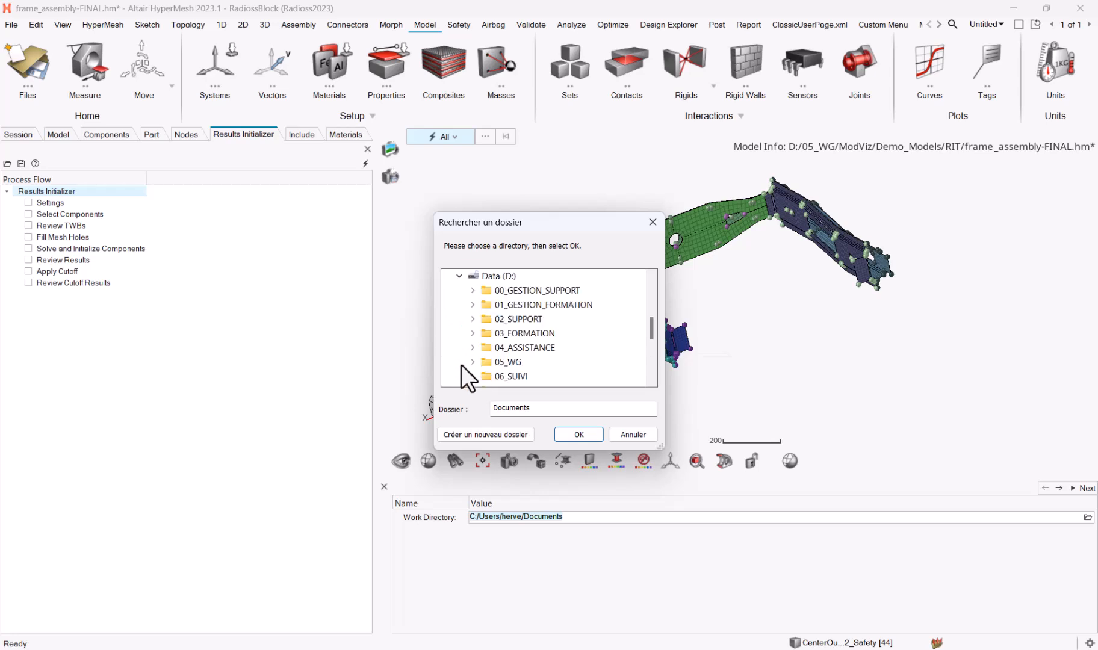
{"action": "scroll", "coordinate": [466, 360], "scroll_direction": "down", "scroll_amount": 1}
{"action": "left_click", "coordinate": [473, 319]}
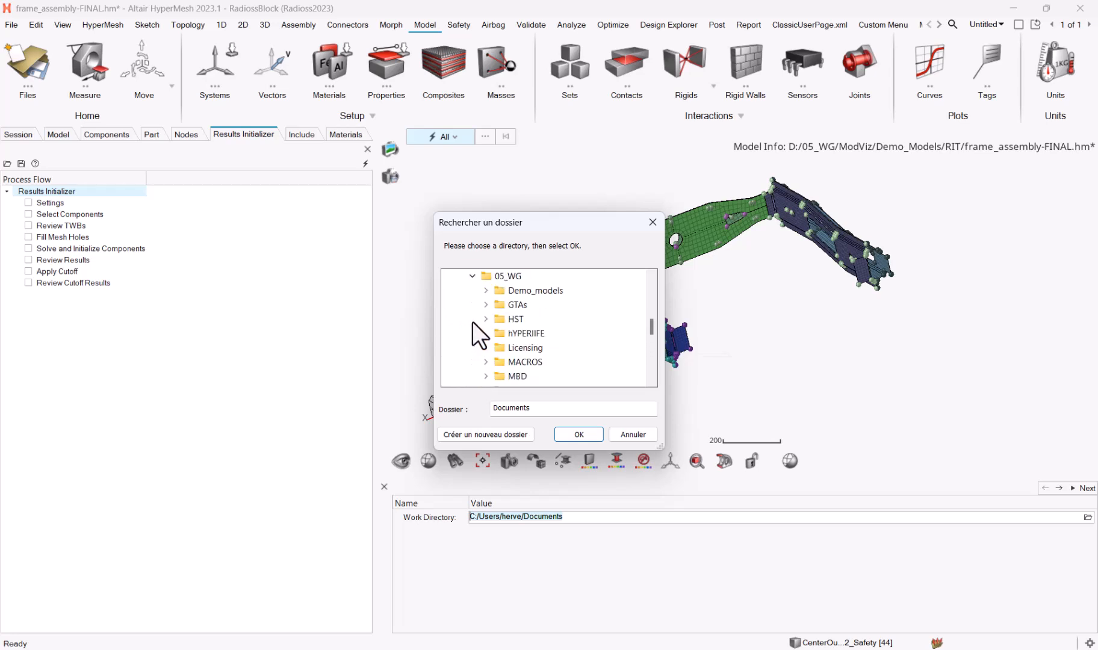
{"action": "scroll", "coordinate": [490, 354], "scroll_direction": "down", "scroll_amount": 2}
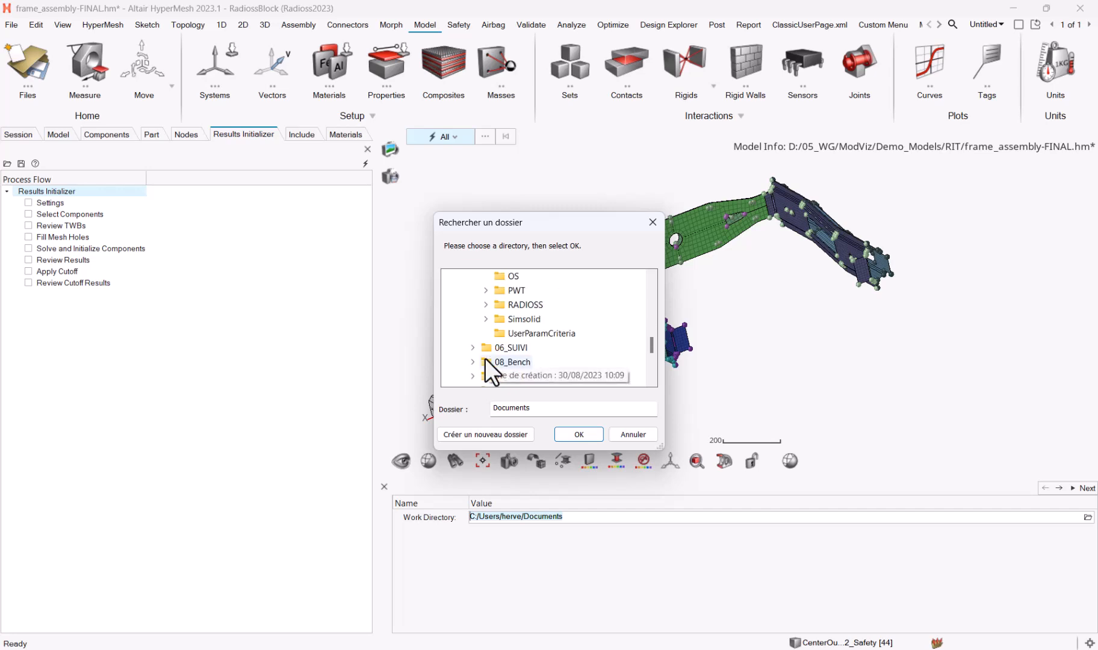
{"action": "left_click", "coordinate": [486, 304]}
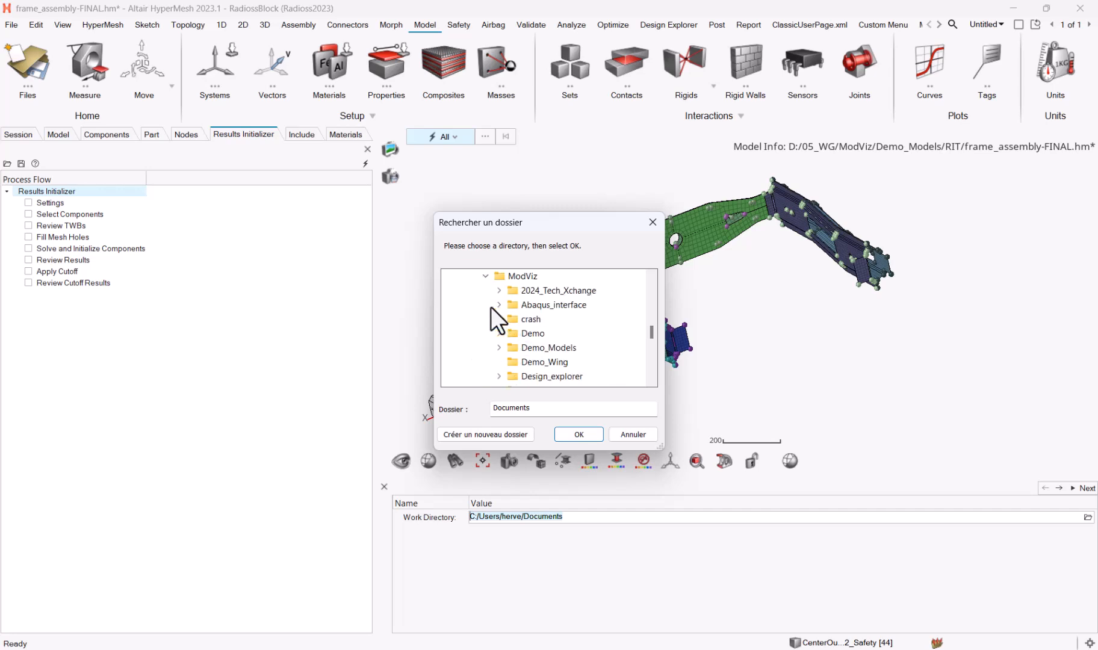
{"action": "scroll", "coordinate": [497, 323], "scroll_direction": "down", "scroll_amount": 1}
{"action": "left_click", "coordinate": [498, 305]}
{"action": "scroll", "coordinate": [509, 320], "scroll_direction": "down", "scroll_amount": 1}
{"action": "left_click", "coordinate": [539, 334]}
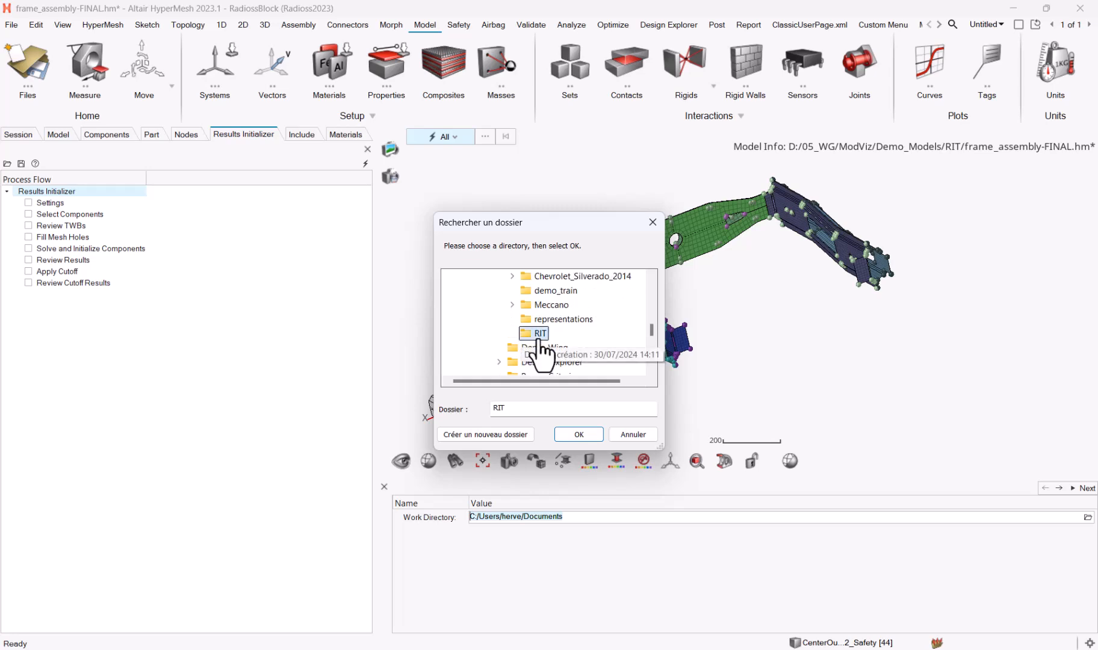
{"action": "left_click", "coordinate": [575, 435]}
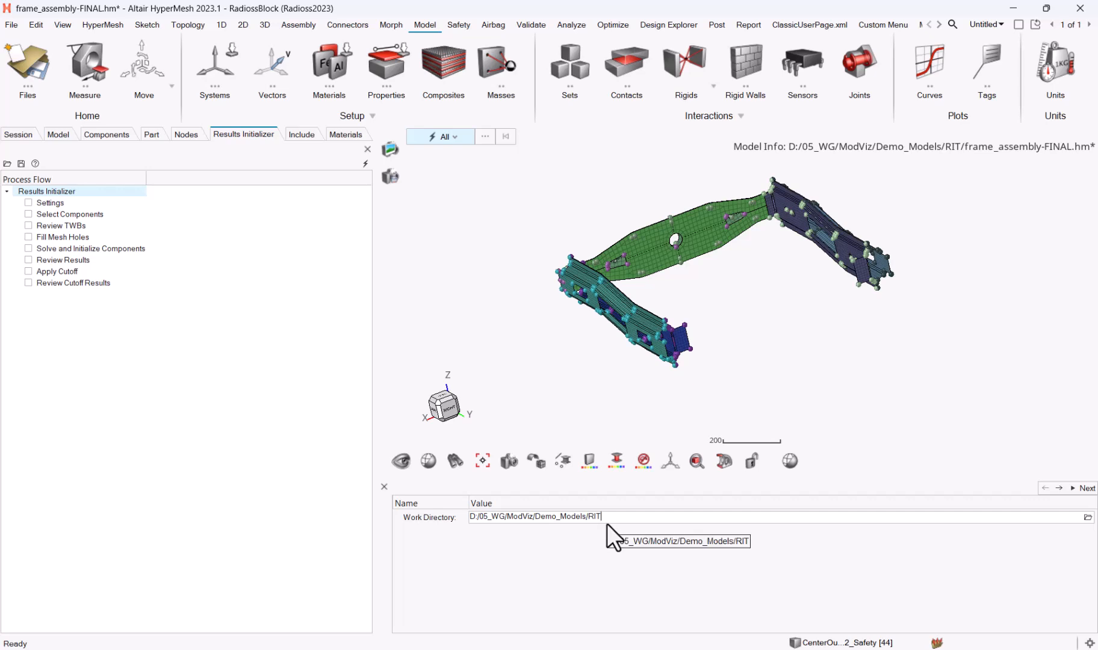
{"action": "left_click", "coordinate": [1087, 488]}
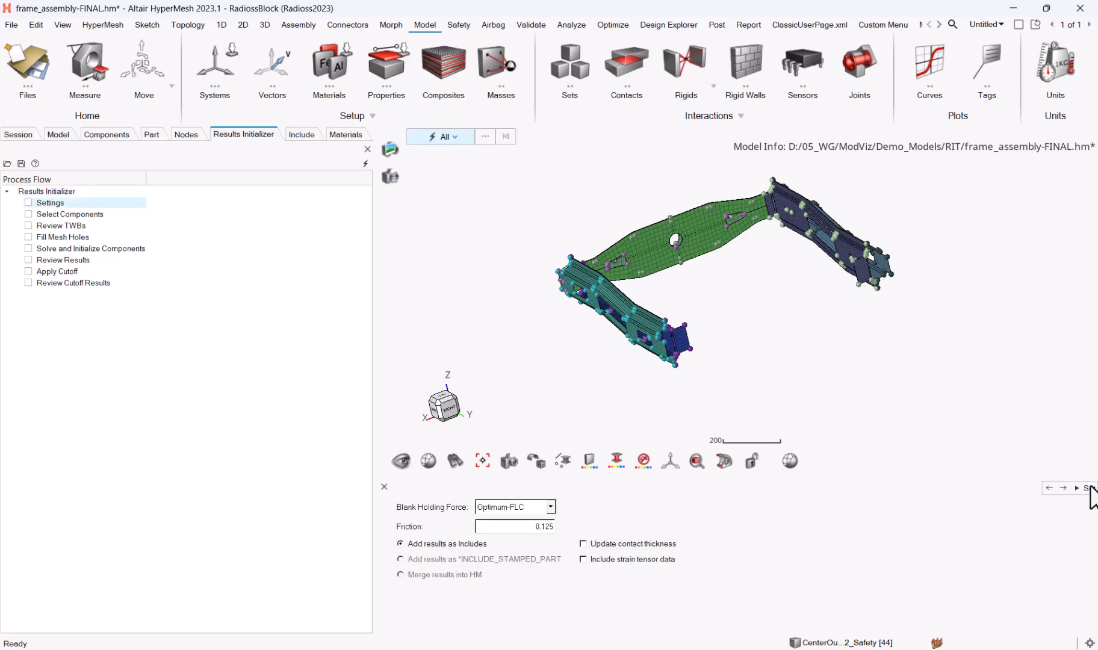
Step: Review the blank holding force options, keep Optimum-FLC, and apply the settings with 0.125 friction and results added as includes
{"action": "left_click", "coordinate": [500, 507]}
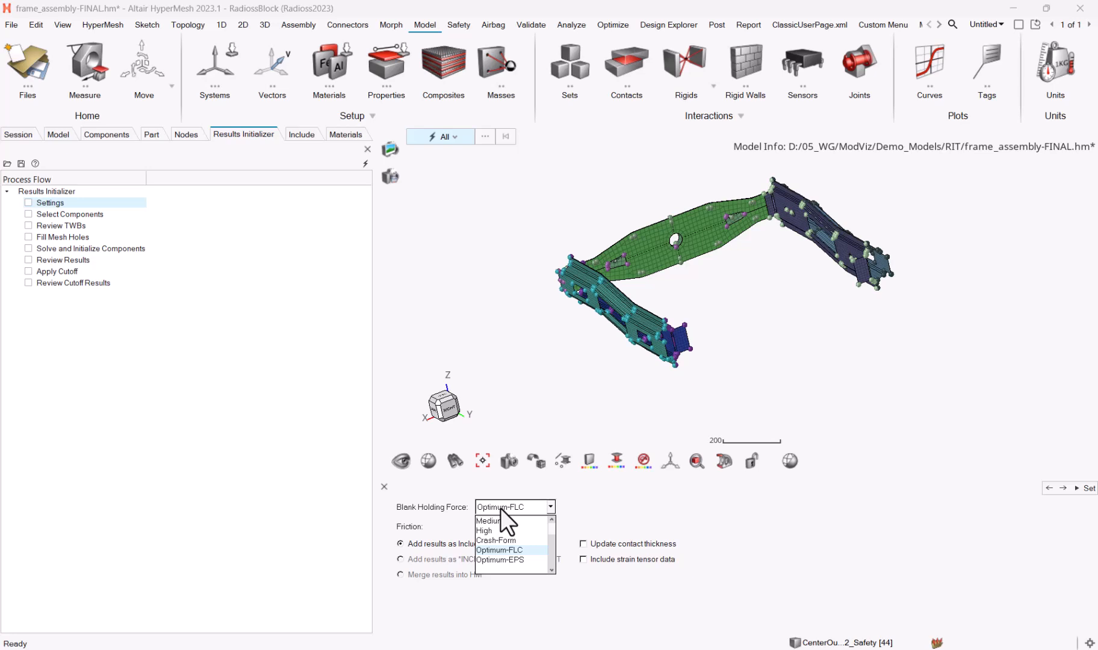
{"action": "left_click", "coordinate": [545, 420]}
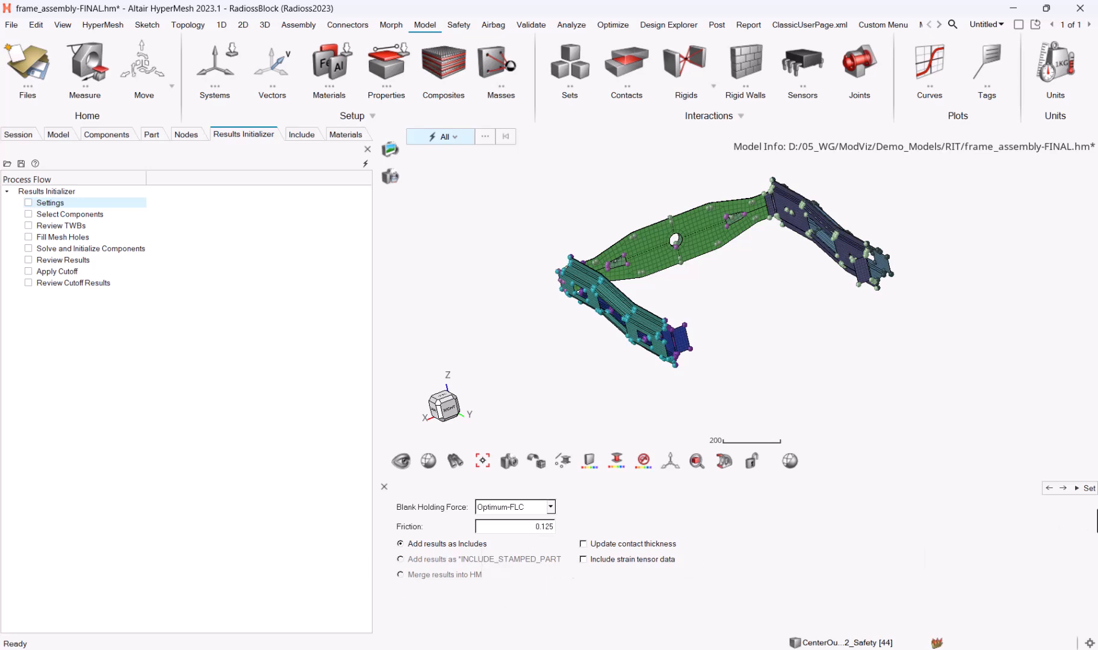
{"action": "left_click", "coordinate": [1088, 489]}
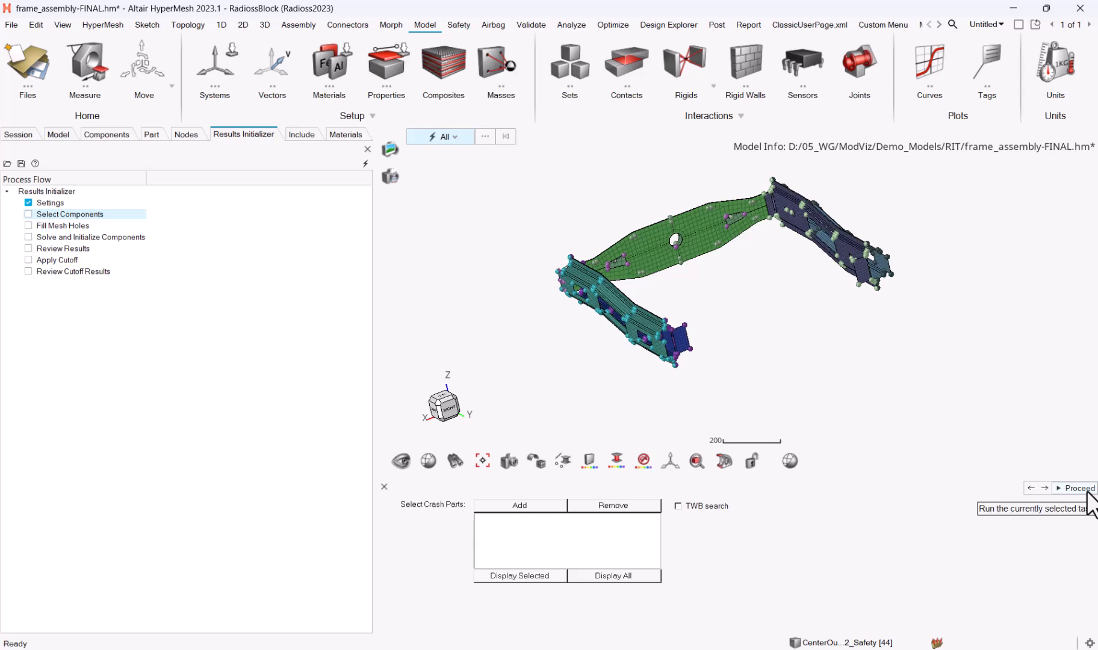
Step: Add the inner and outer components of both frame rails to the crash parts selection
{"action": "left_click", "coordinate": [549, 508]}
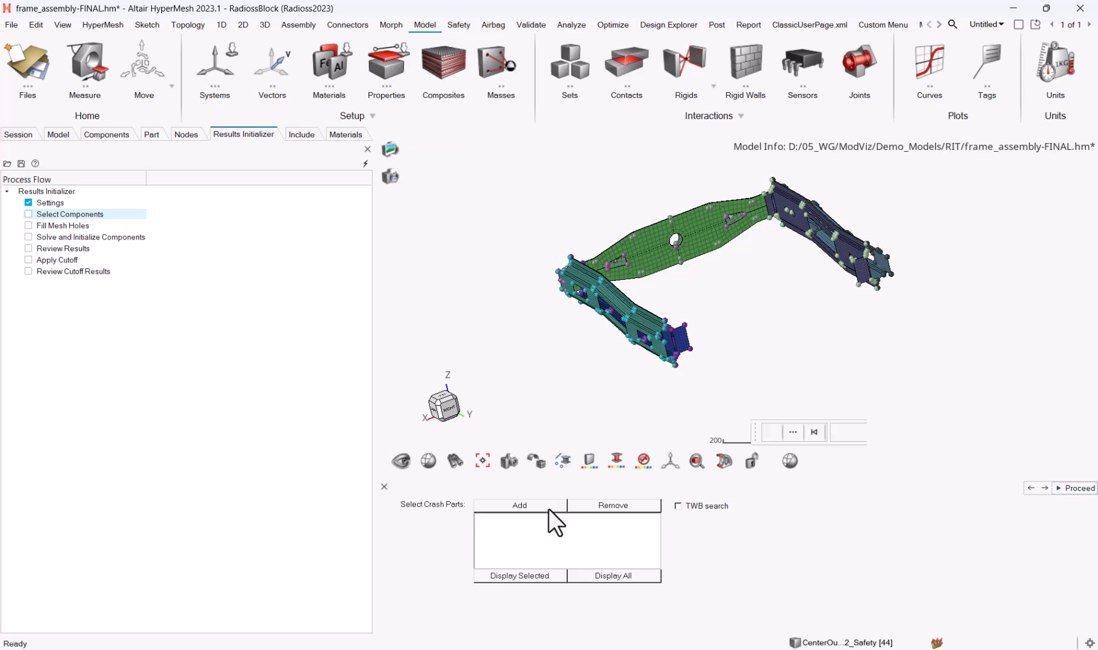
{"action": "left_click", "coordinate": [654, 353]}
{"action": "left_click", "coordinate": [683, 341]}
{"action": "left_click", "coordinate": [861, 269]}
{"action": "left_click", "coordinate": [888, 266]}
{"action": "left_click", "coordinate": [919, 433]}
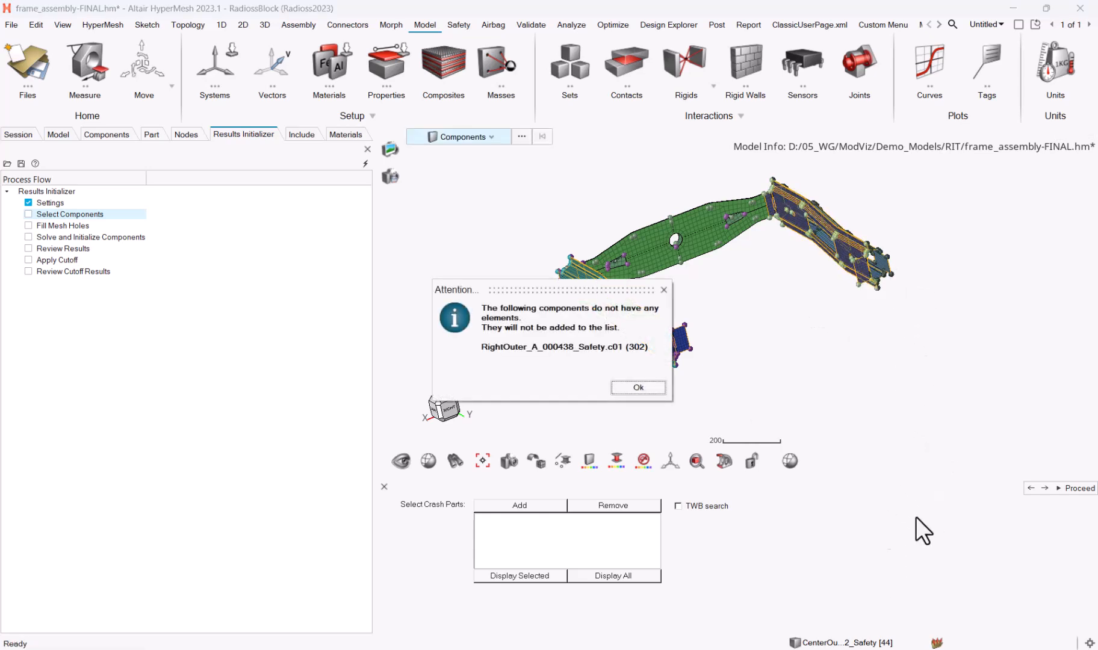
{"action": "left_click", "coordinate": [646, 387]}
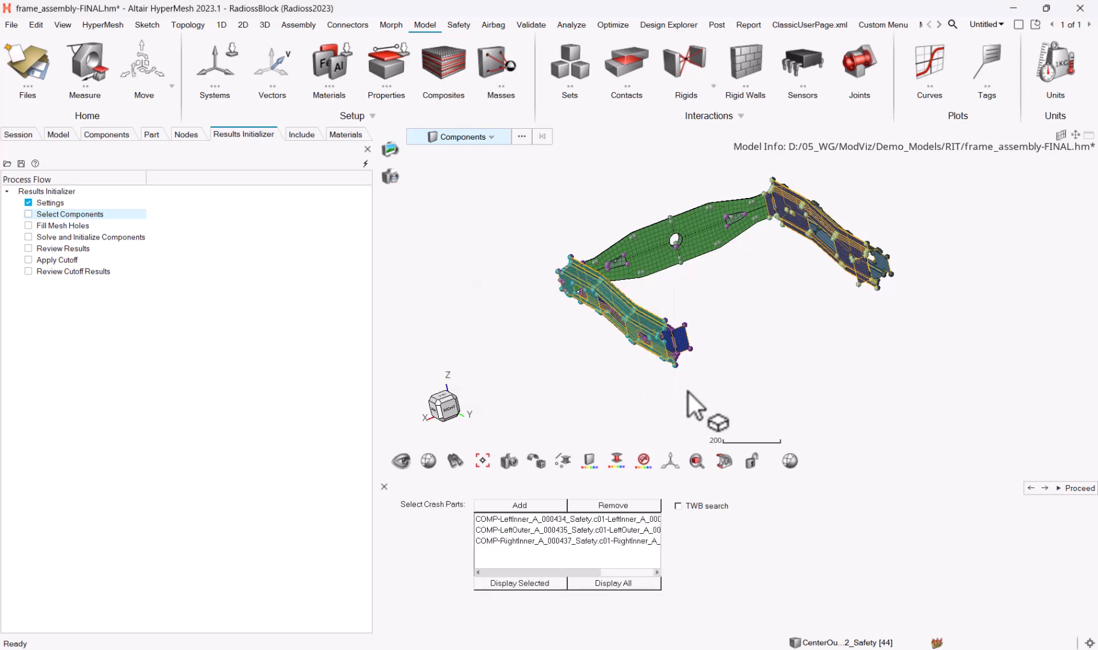
Step: Try to add the light-blue and purple components of the left rail to the crash parts, one at a time
{"action": "left_click", "coordinate": [886, 272]}
{"action": "left_click", "coordinate": [505, 507]}
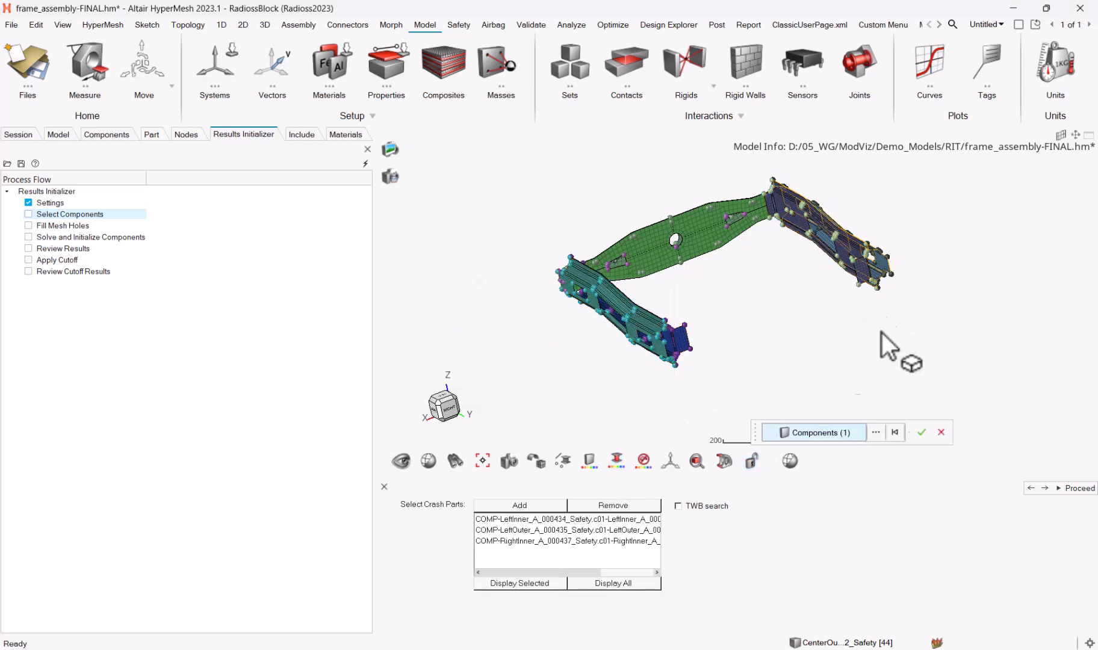
{"action": "scroll", "coordinate": [868, 290], "scroll_direction": "up", "scroll_amount": 5}
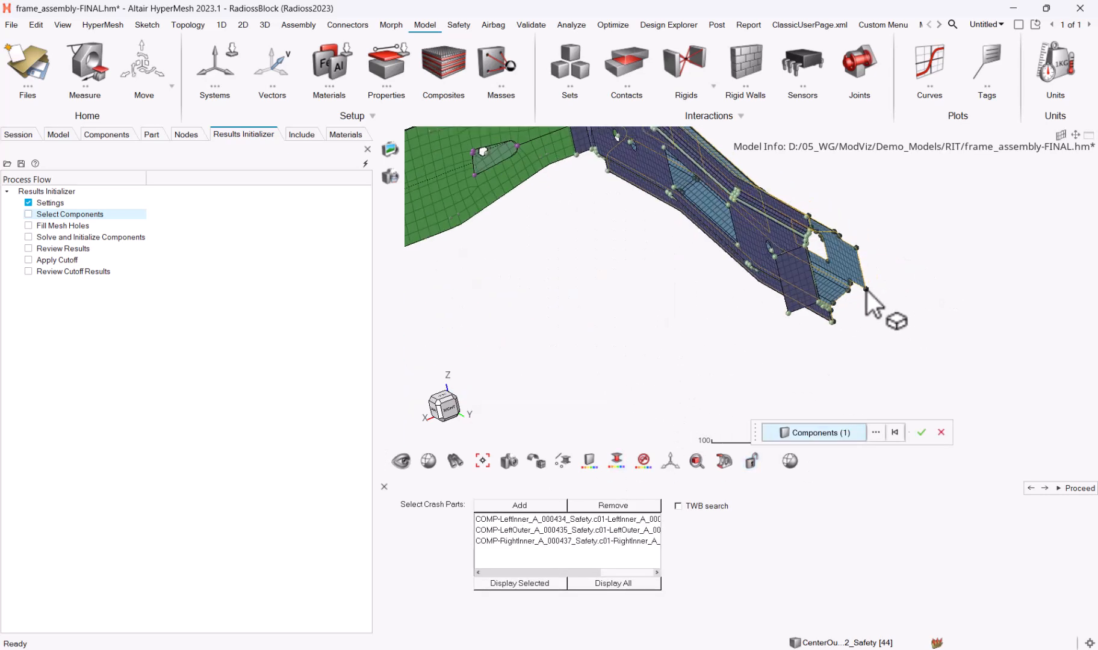
{"action": "left_click", "coordinate": [922, 432]}
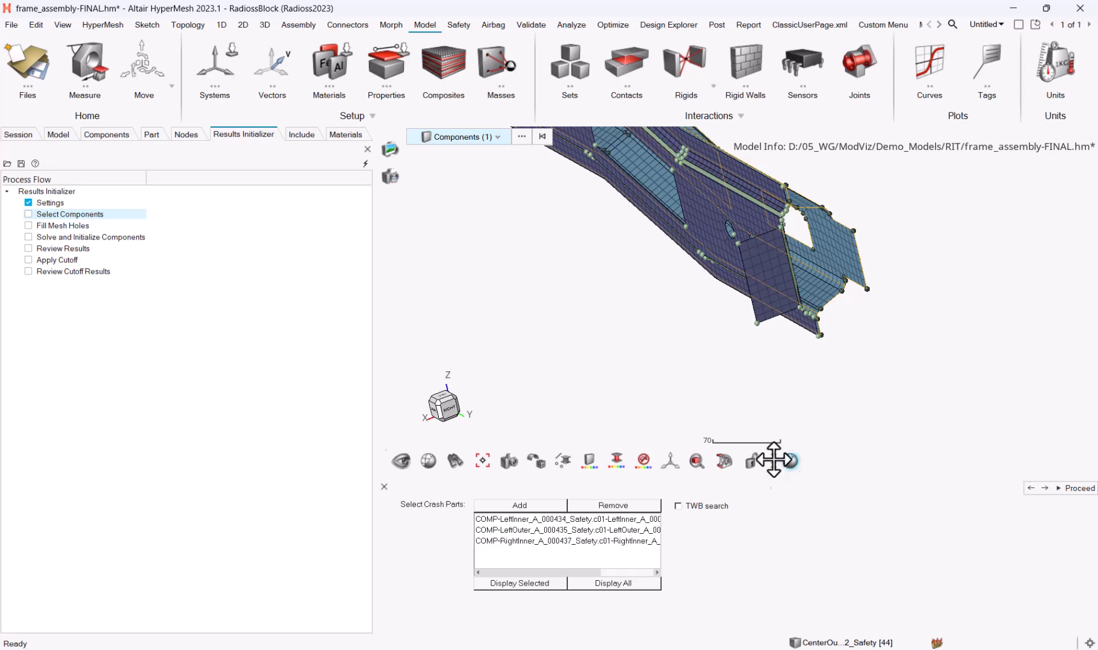
{"action": "left_click", "coordinate": [520, 504]}
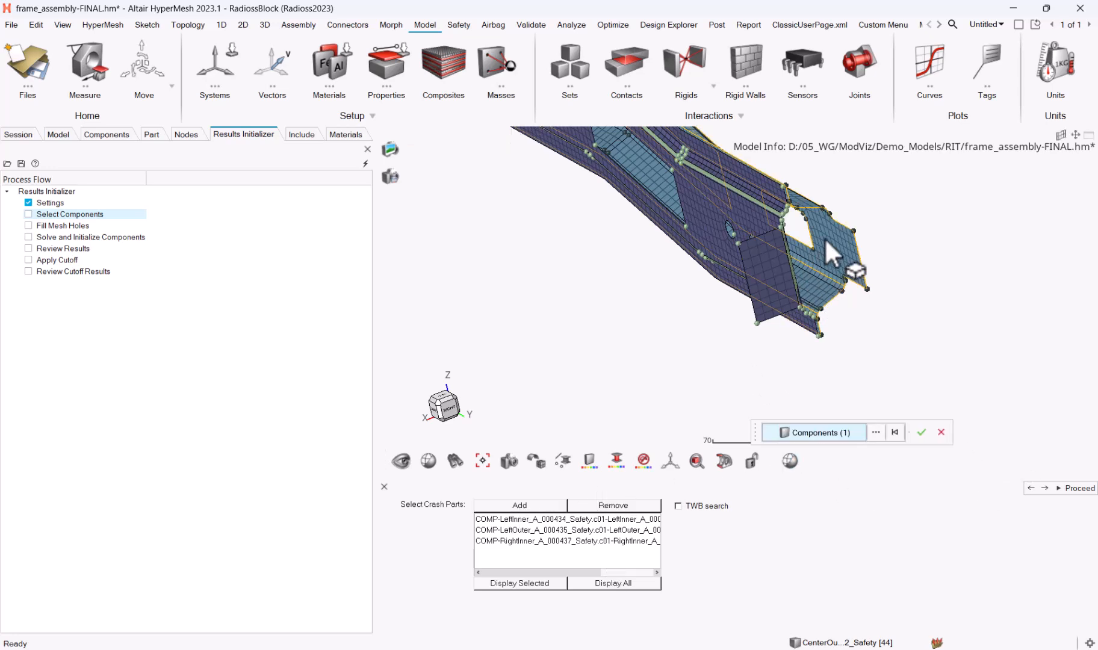
{"action": "left_click", "coordinate": [925, 433]}
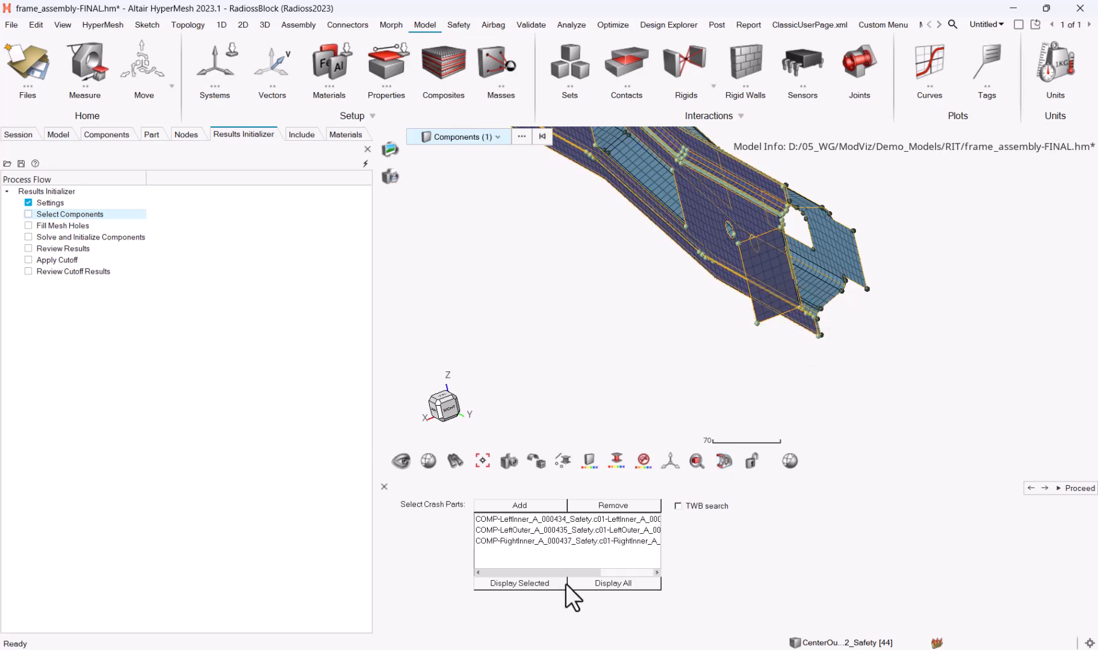
{"action": "left_click", "coordinate": [542, 505]}
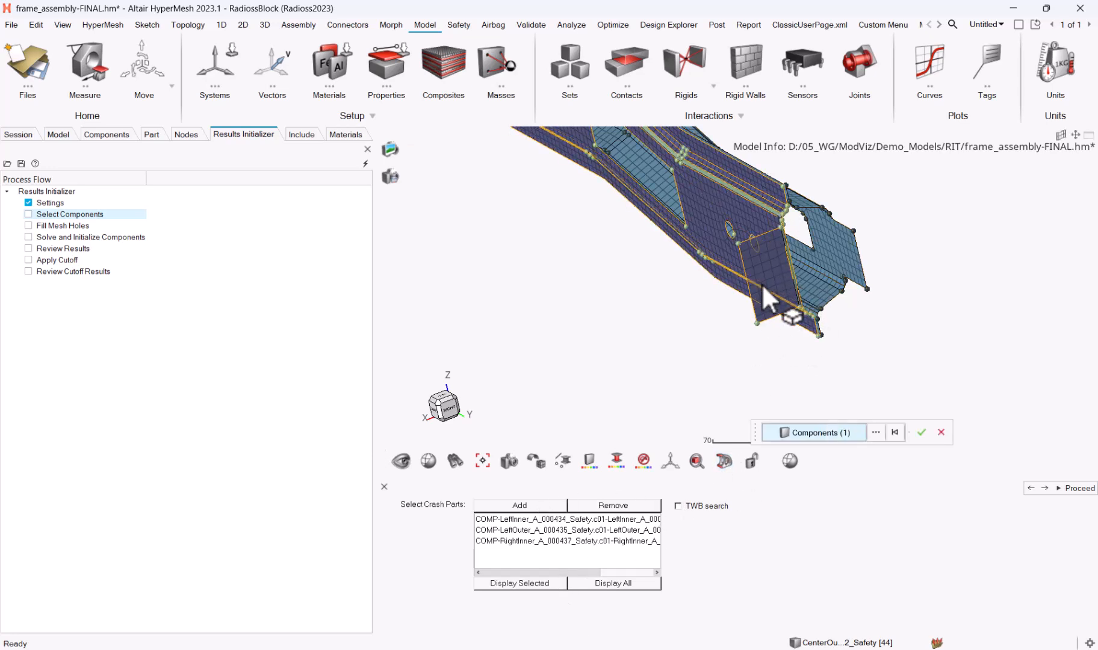
{"action": "left_click", "coordinate": [921, 432]}
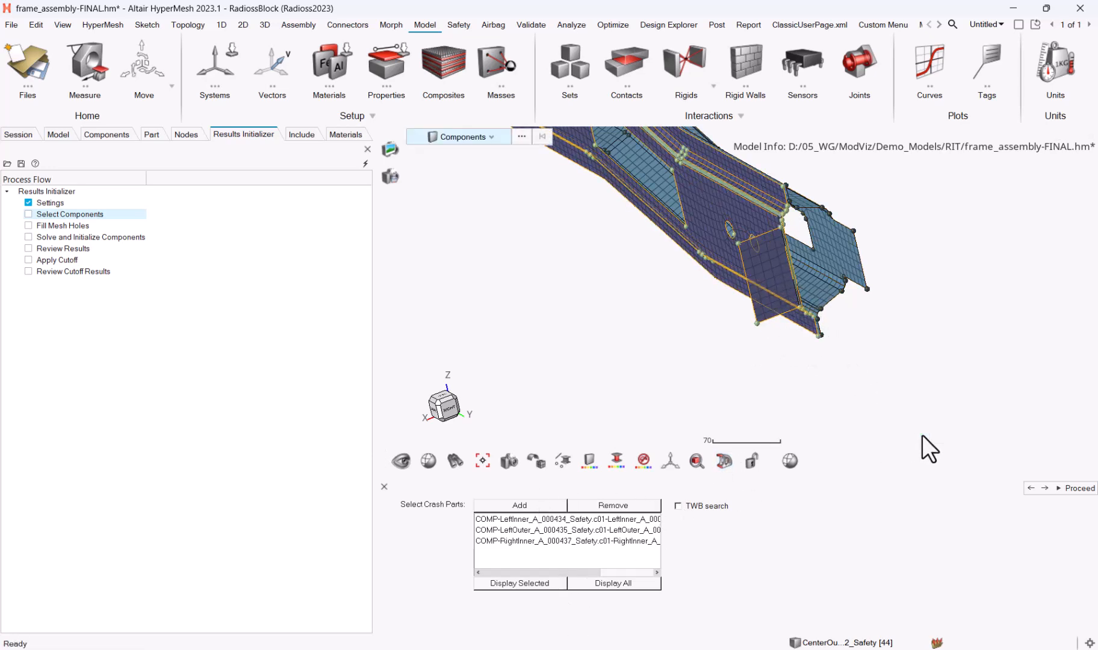
Step: Try again to add the components of both frame rails to the crash parts selection in one pick
{"action": "left_click", "coordinate": [787, 462]}
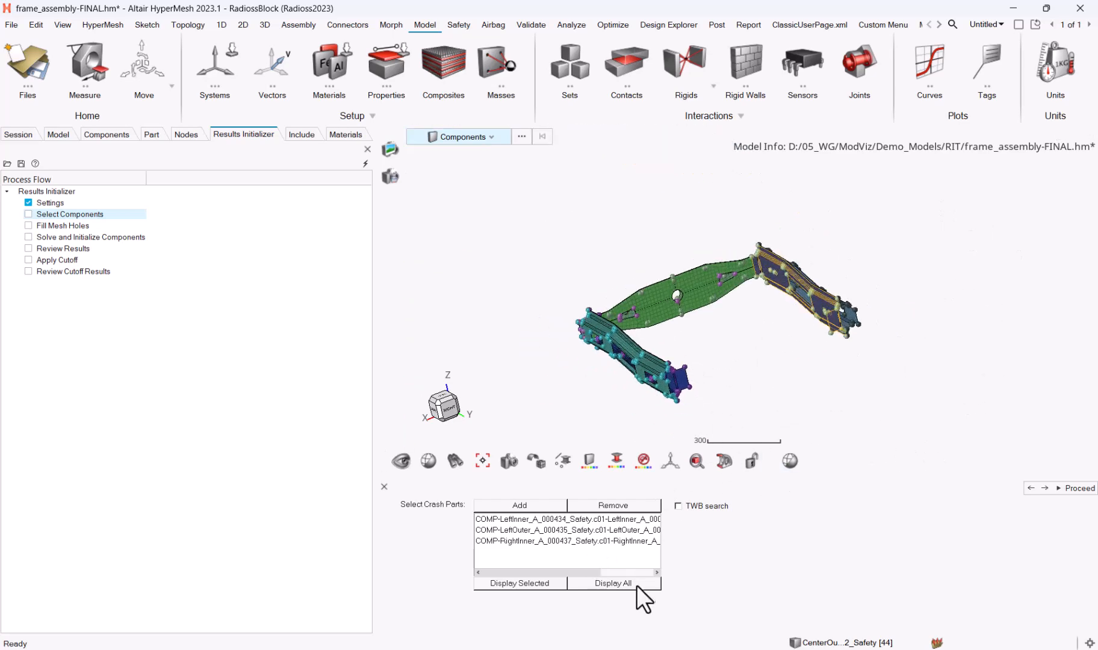
{"action": "left_click", "coordinate": [553, 505]}
{"action": "scroll", "coordinate": [651, 403], "scroll_direction": "up", "scroll_amount": 5}
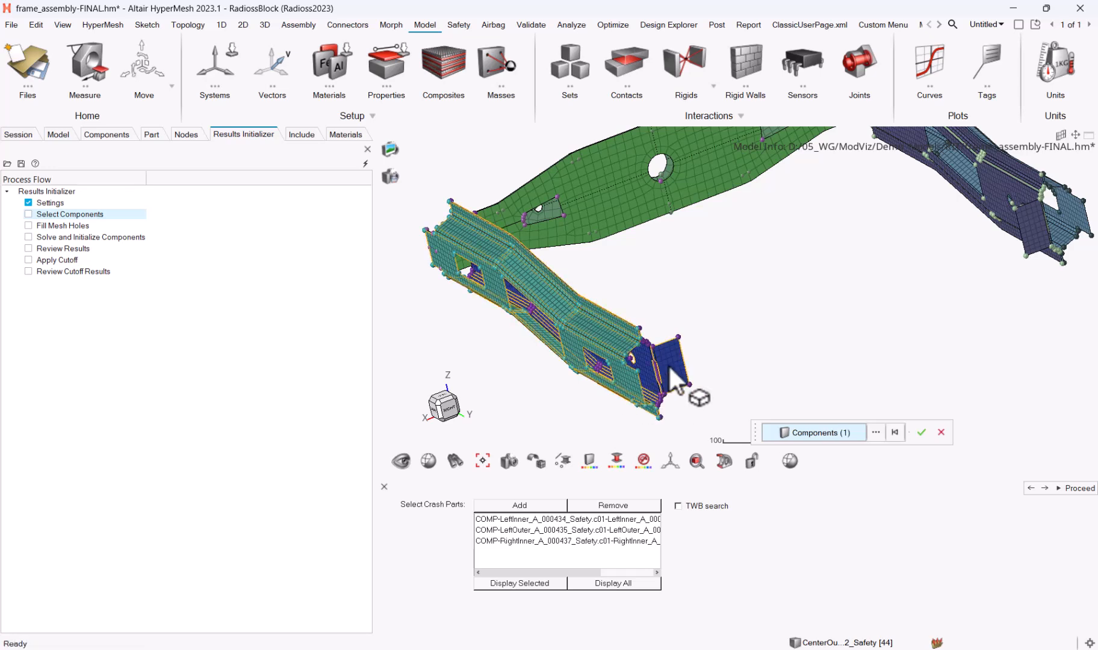
{"action": "left_click", "coordinate": [1045, 212]}
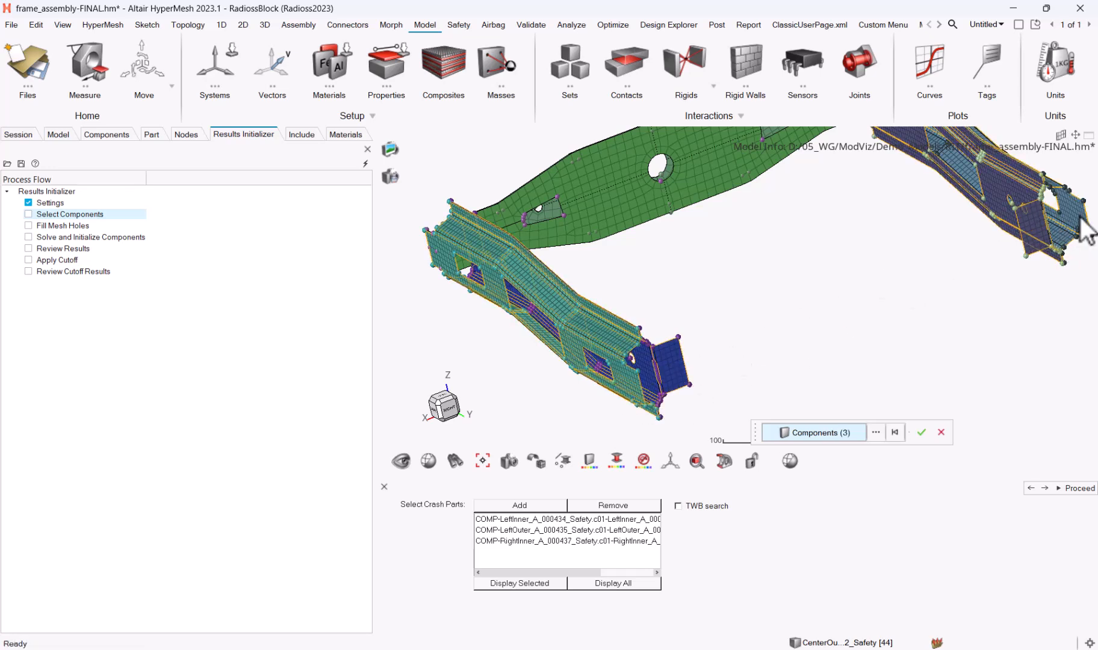
{"action": "left_click", "coordinate": [920, 433]}
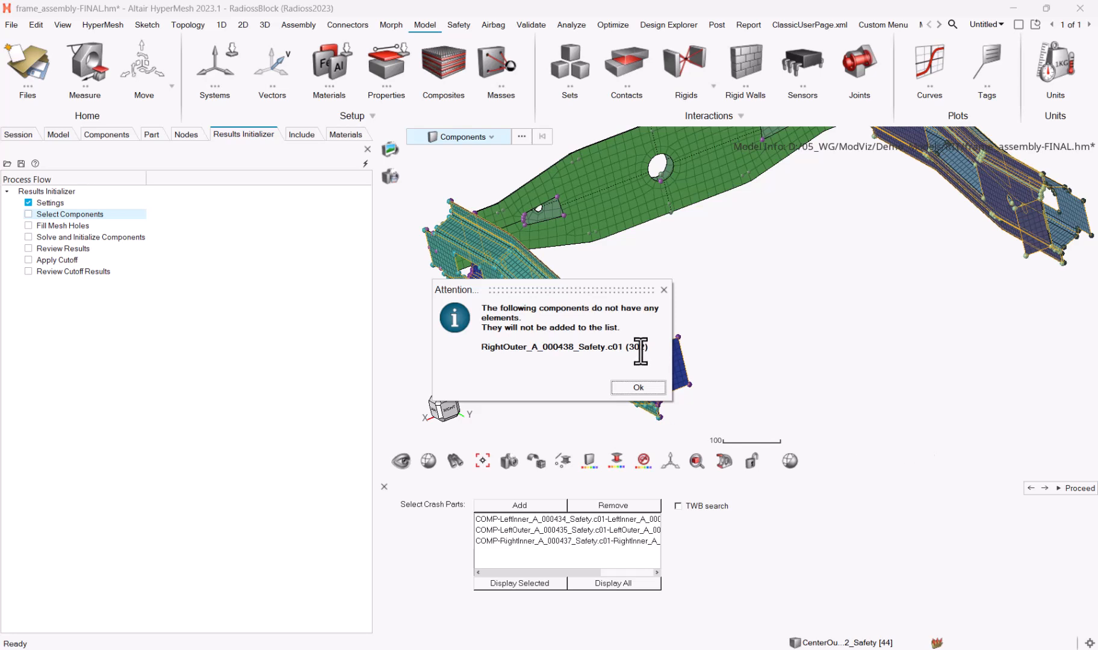
{"action": "left_click", "coordinate": [641, 386]}
Step: Hide the geometry display of the frame assembly while keeping the elements shown
{"action": "left_click", "coordinate": [58, 134]}
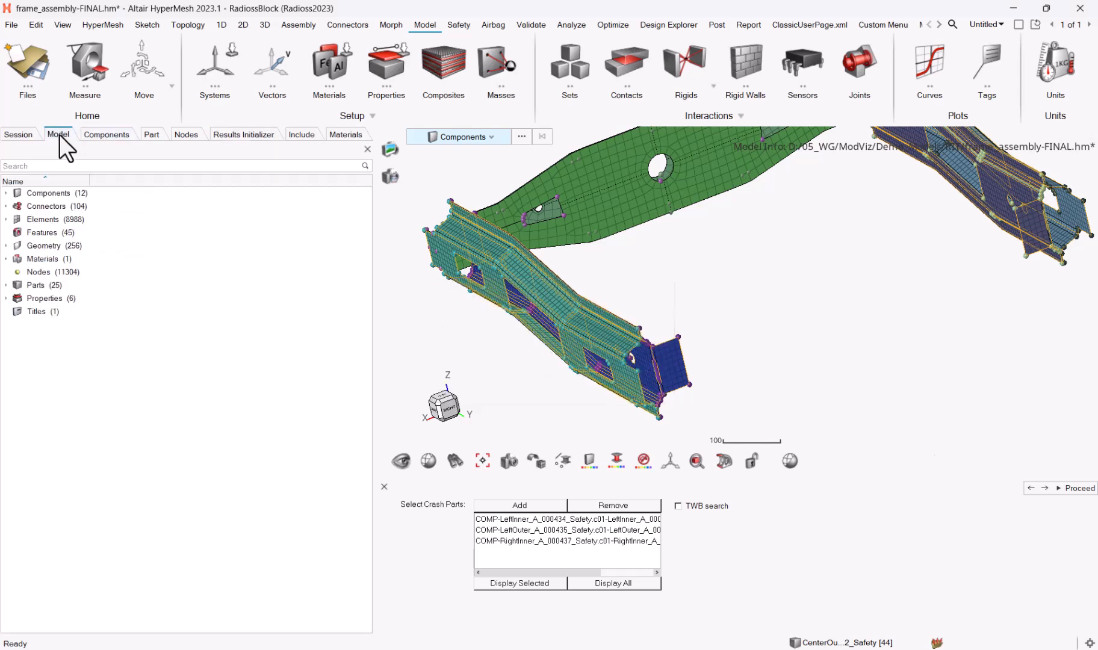
{"action": "left_click", "coordinate": [402, 458]}
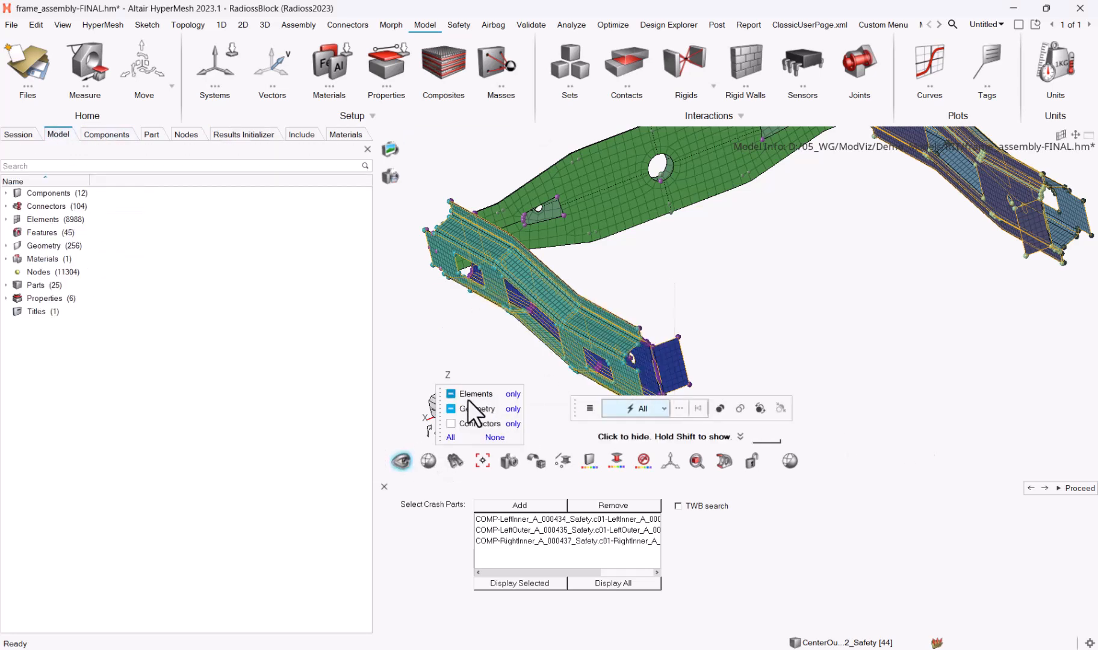
{"action": "left_click", "coordinate": [450, 410]}
{"action": "key", "text": "Escape"}
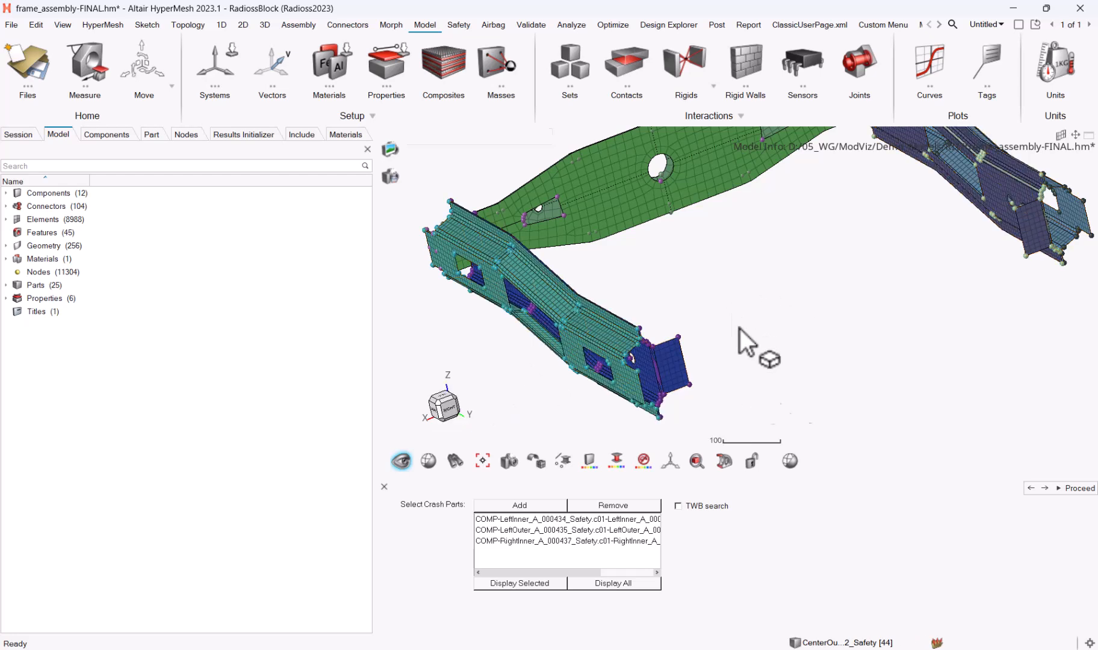
Step: Add the inner and outer mesh components of both rails to the crash parts and proceed to the mesh hole filling stage
{"action": "left_click", "coordinate": [535, 501]}
{"action": "left_click", "coordinate": [630, 385]}
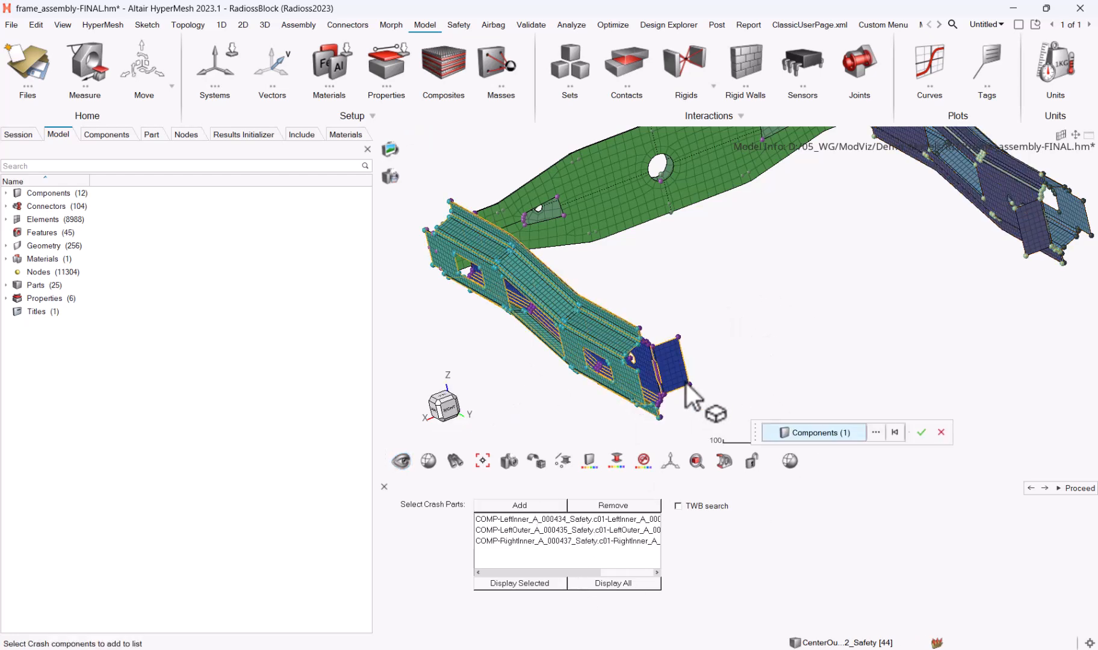
{"action": "left_click", "coordinate": [1029, 199]}
{"action": "left_click", "coordinate": [1030, 201]}
{"action": "left_click", "coordinate": [1077, 216]}
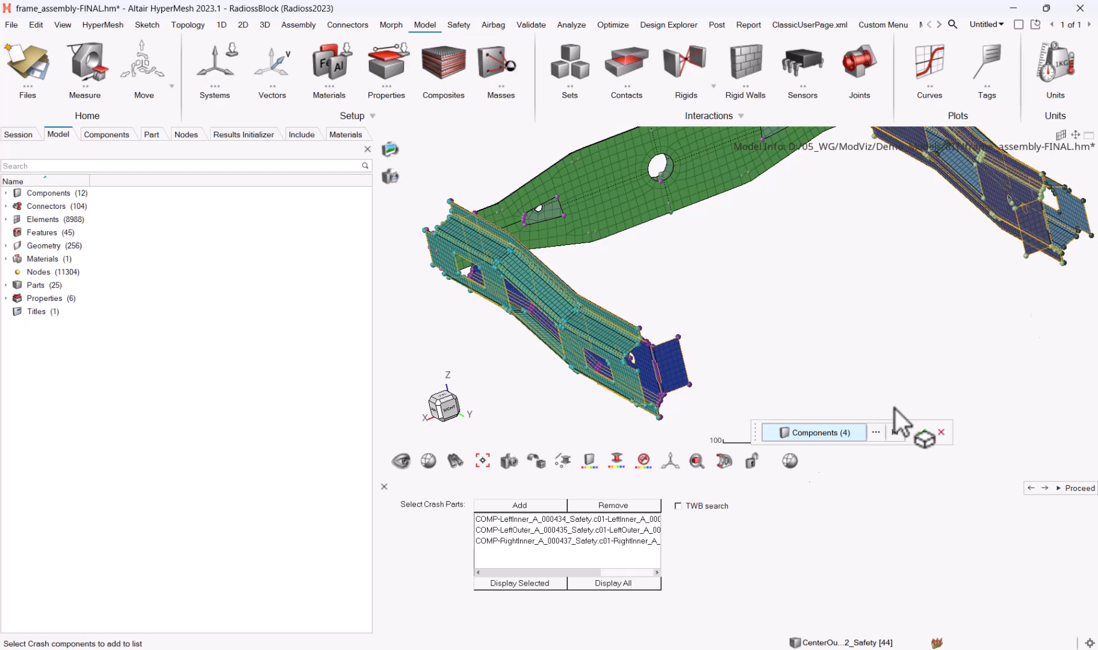
{"action": "left_click", "coordinate": [921, 433]}
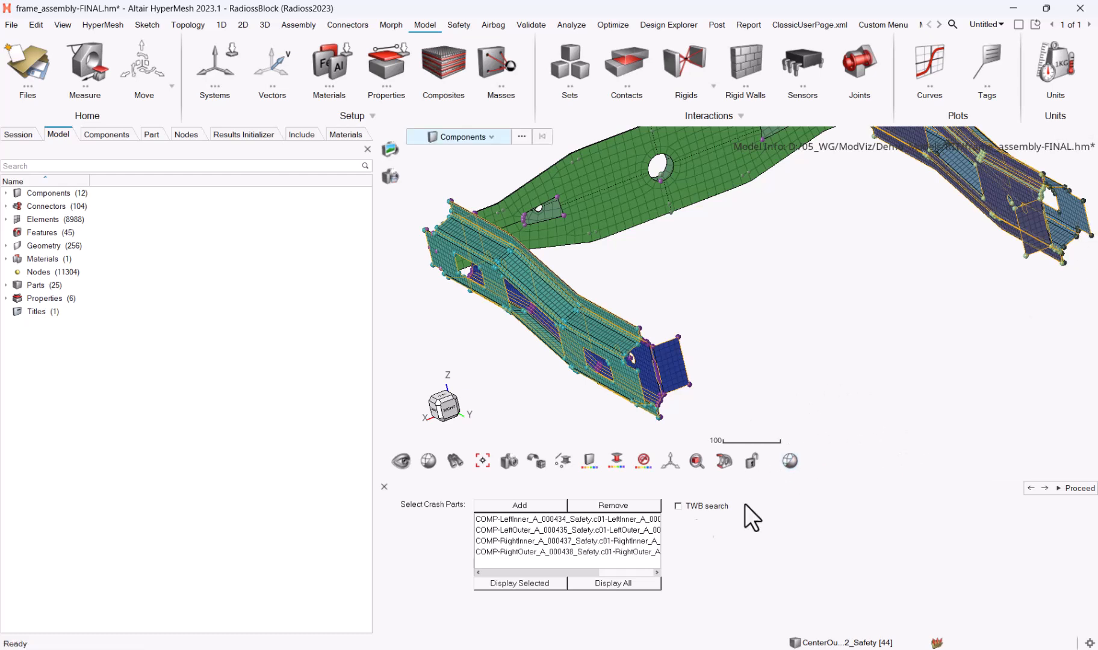
{"action": "left_click", "coordinate": [1082, 491]}
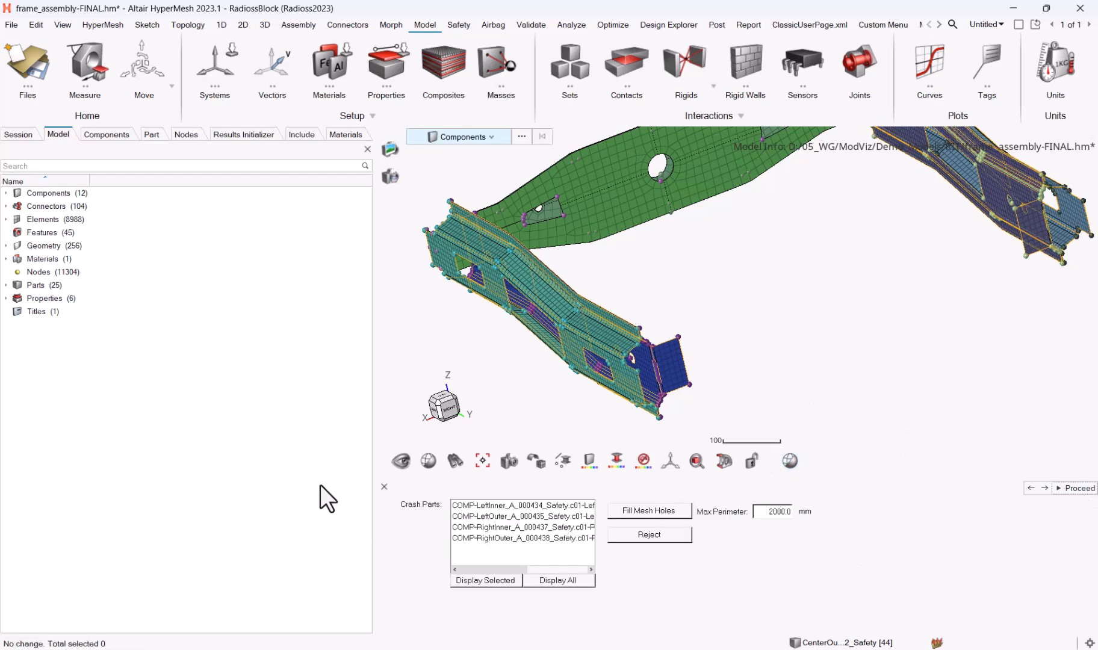
Step: Inspect the openings in both rails, keep the mesh holes unfilled, and proceed to the solve and initialize stage
{"action": "left_click", "coordinate": [536, 461]}
{"action": "left_click_drag", "start_coordinate": [857, 349], "coordinate": [801, 259]}
{"action": "middle_click_drag", "start_coordinate": [724, 292], "coordinate": [717, 265]}
{"action": "right_click_drag", "start_coordinate": [717, 265], "coordinate": [828, 326]}
{"action": "middle_click_drag", "start_coordinate": [828, 325], "coordinate": [858, 280]}
{"action": "middle_click_drag", "start_coordinate": [985, 295], "coordinate": [879, 283]}
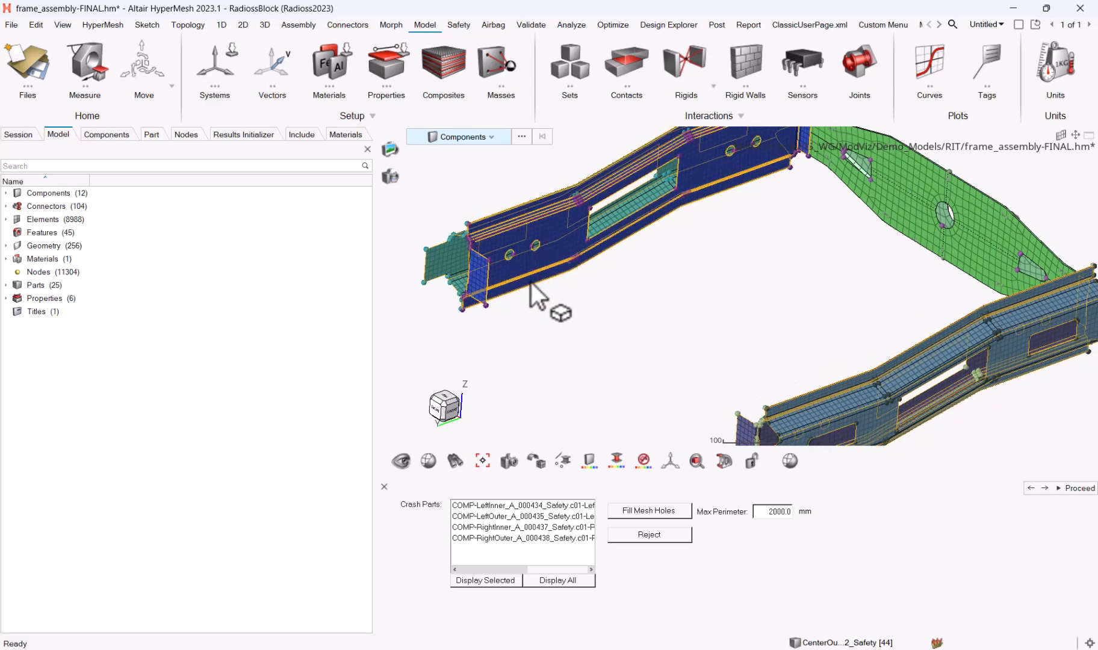
{"action": "left_click", "coordinate": [1074, 488]}
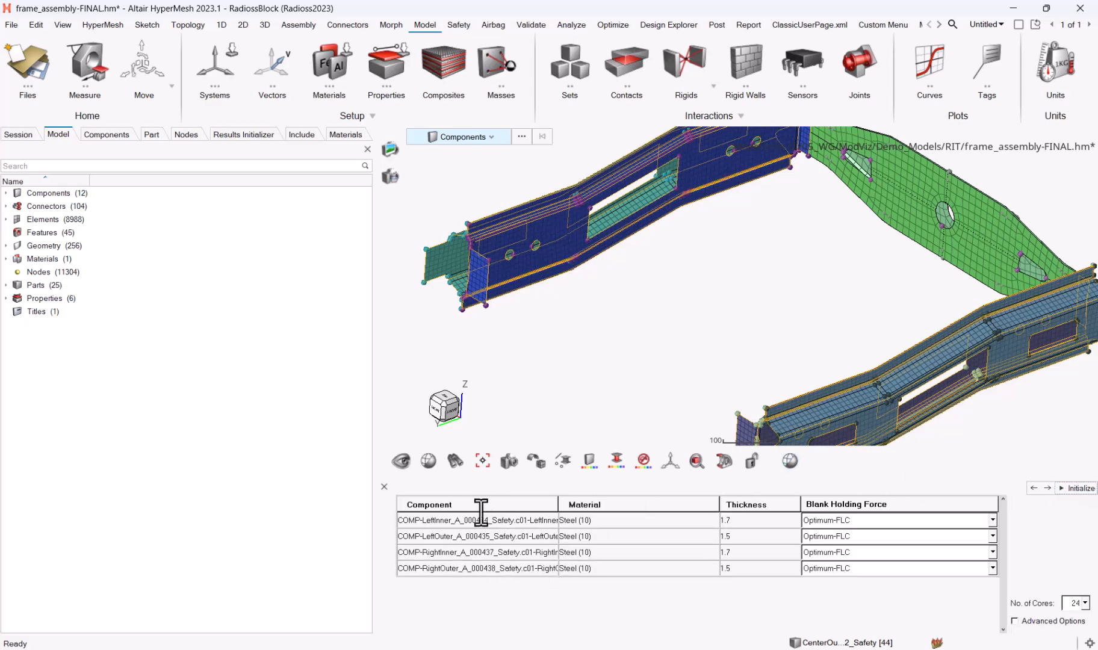
Step: Switch to the Windows Clock app, reset the stopwatch, and keep it on top in its compact view
{"action": "key", "text": "super+s"}
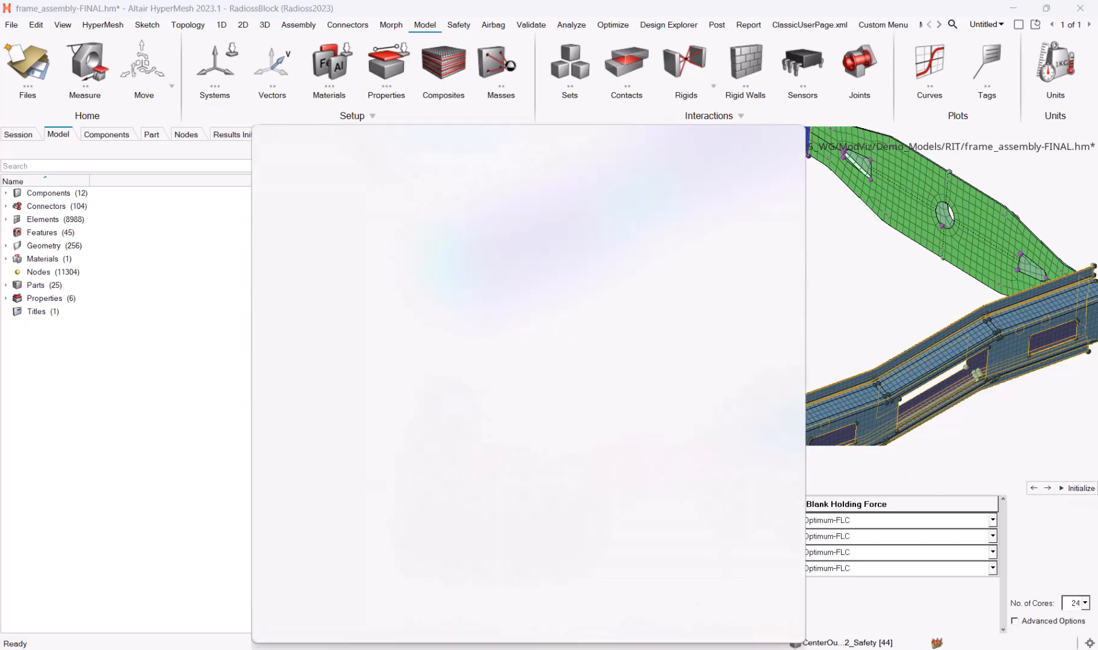
{"action": "type", "text": "time"}
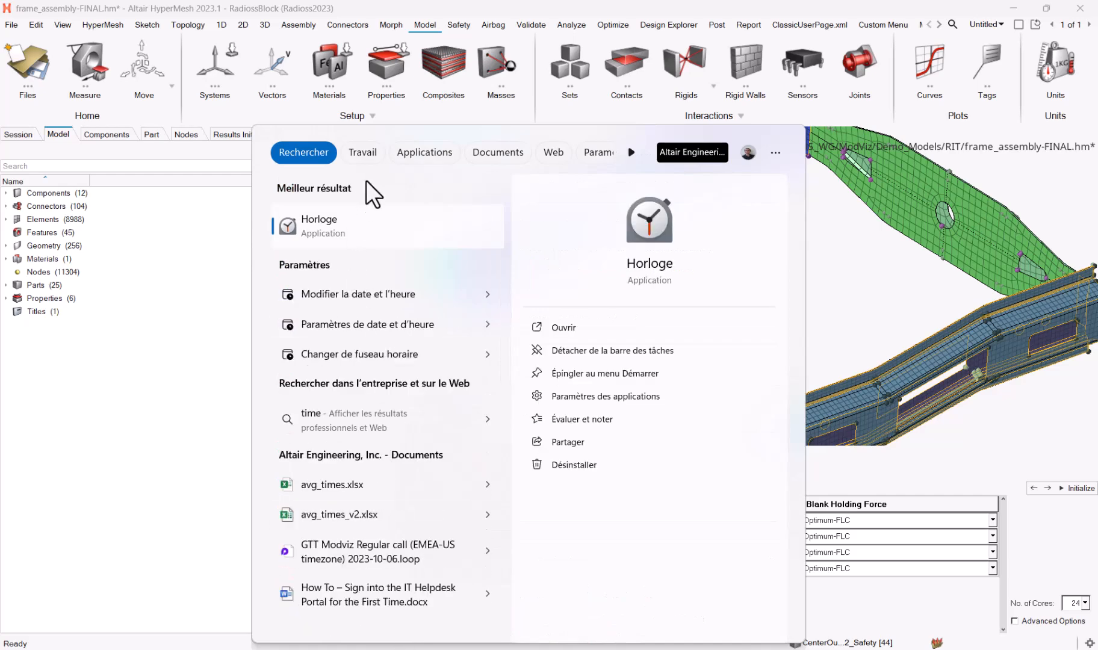
{"action": "left_click", "coordinate": [357, 218]}
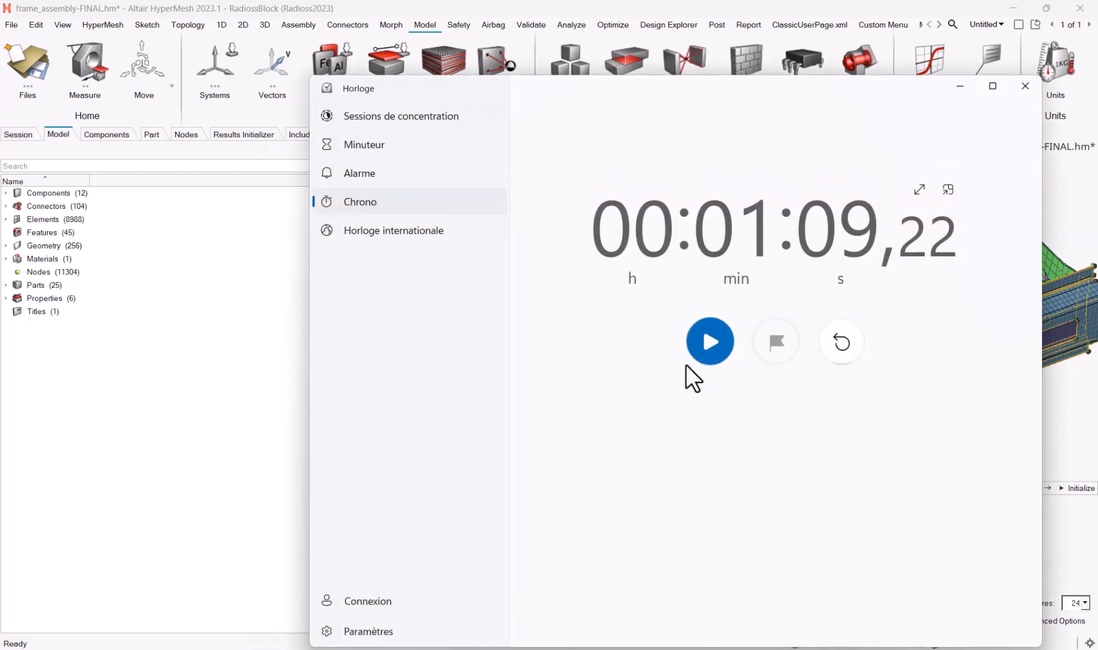
{"action": "left_click", "coordinate": [841, 342]}
{"action": "left_click", "coordinate": [948, 190]}
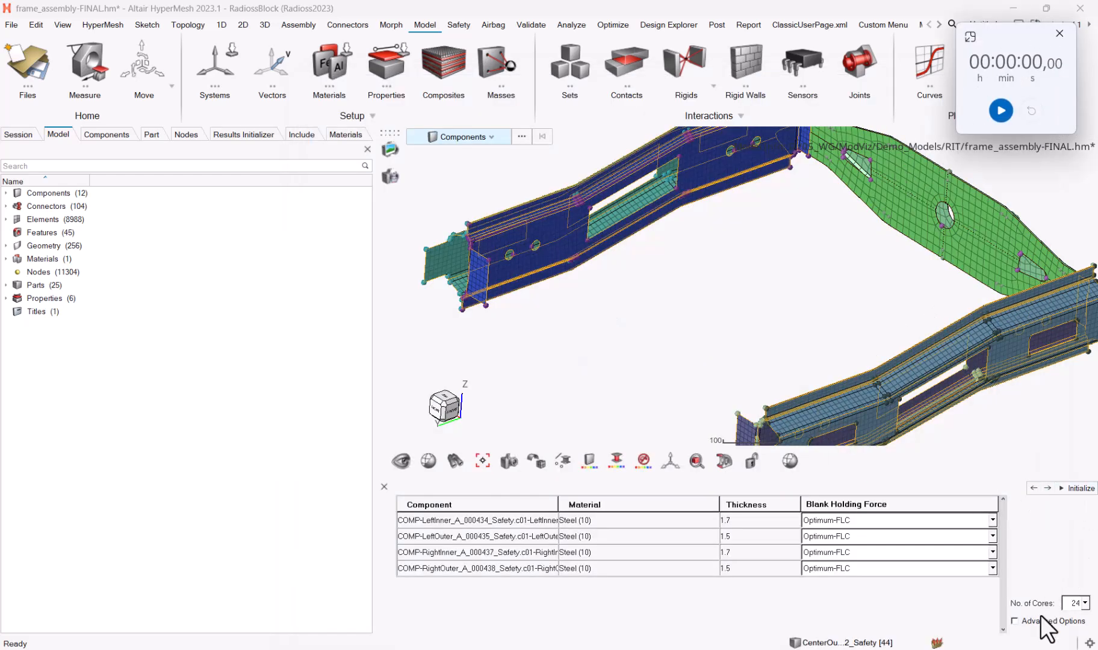
Step: Set the number of cores for the stamping calculation to 4
{"action": "left_click", "coordinate": [1084, 603]}
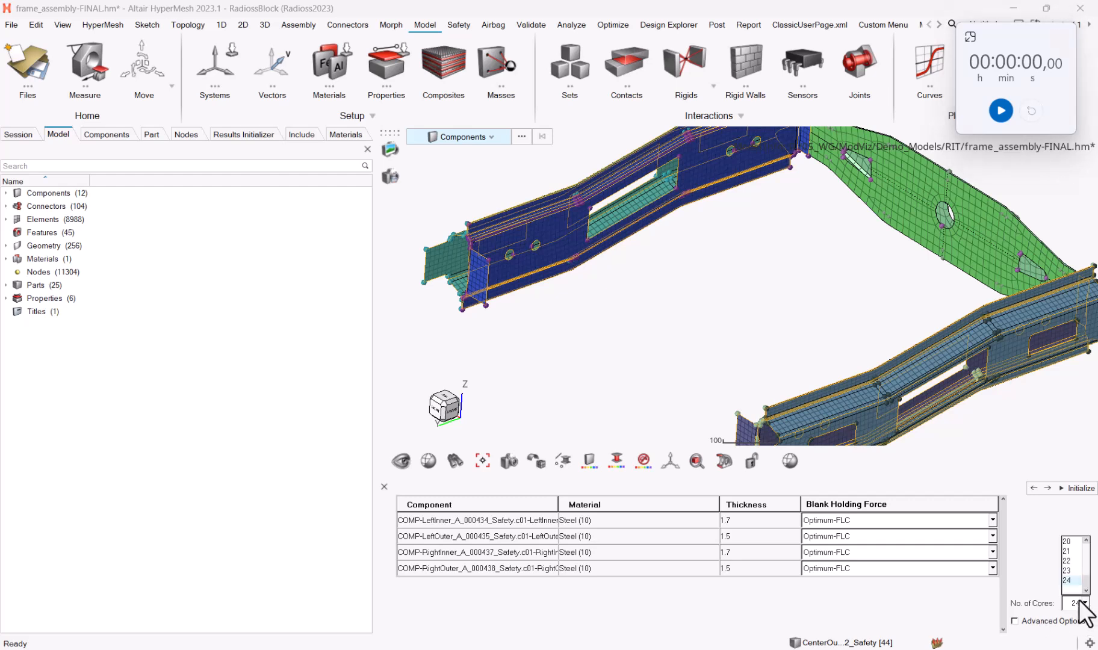
{"action": "scroll", "coordinate": [1077, 577], "scroll_direction": "up", "scroll_amount": 5}
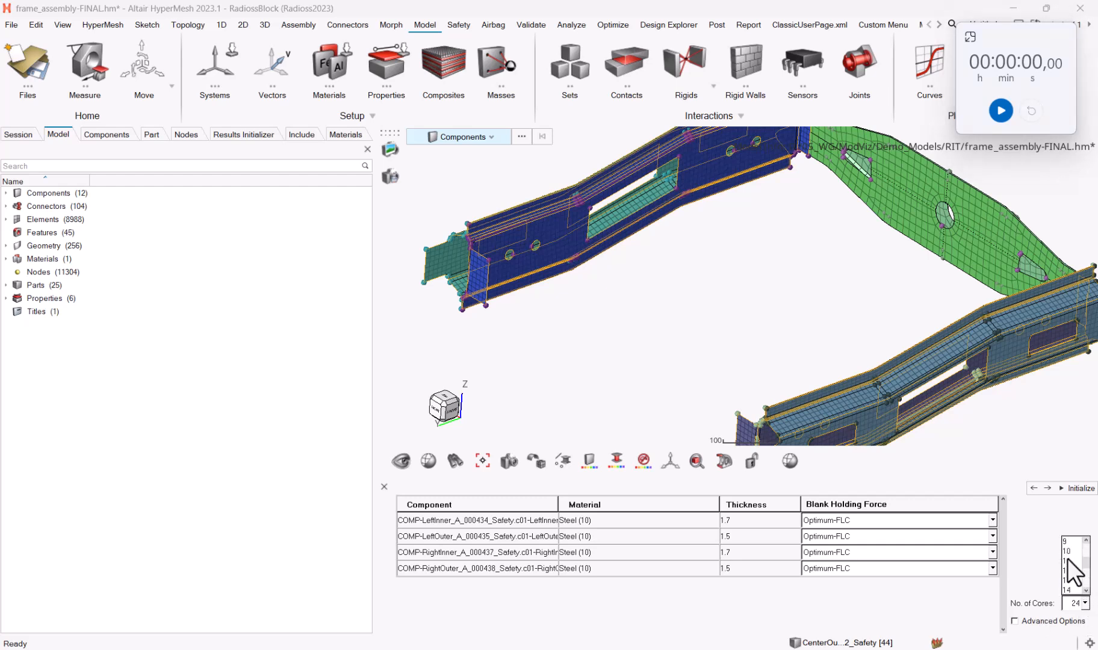
{"action": "scroll", "coordinate": [1076, 575], "scroll_direction": "up", "scroll_amount": 1}
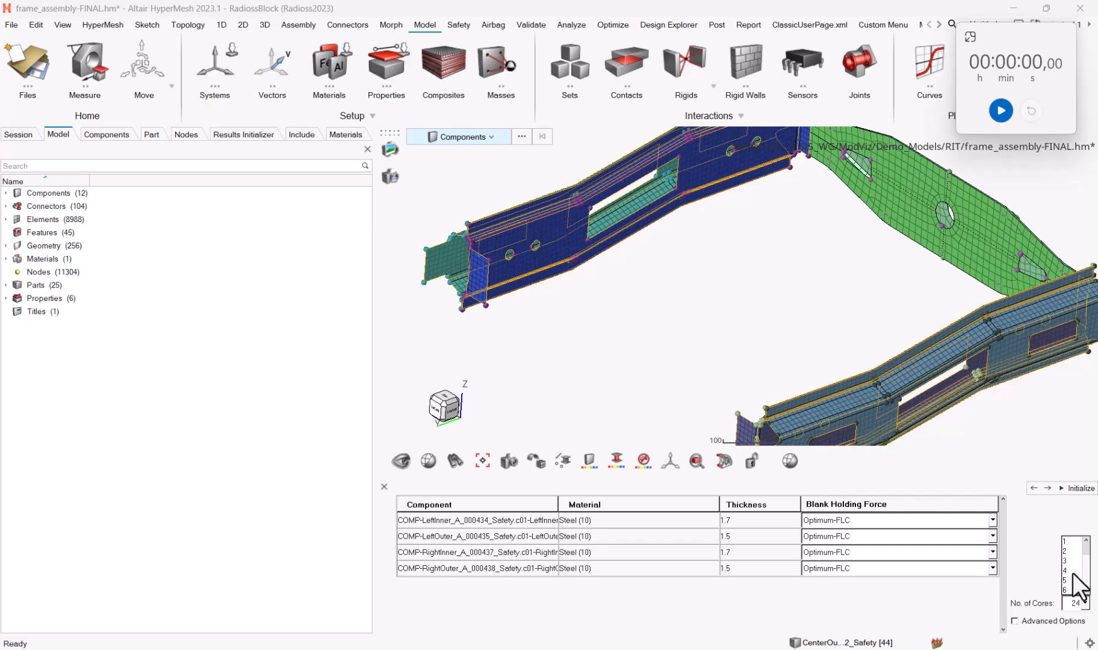
{"action": "left_click", "coordinate": [1072, 573]}
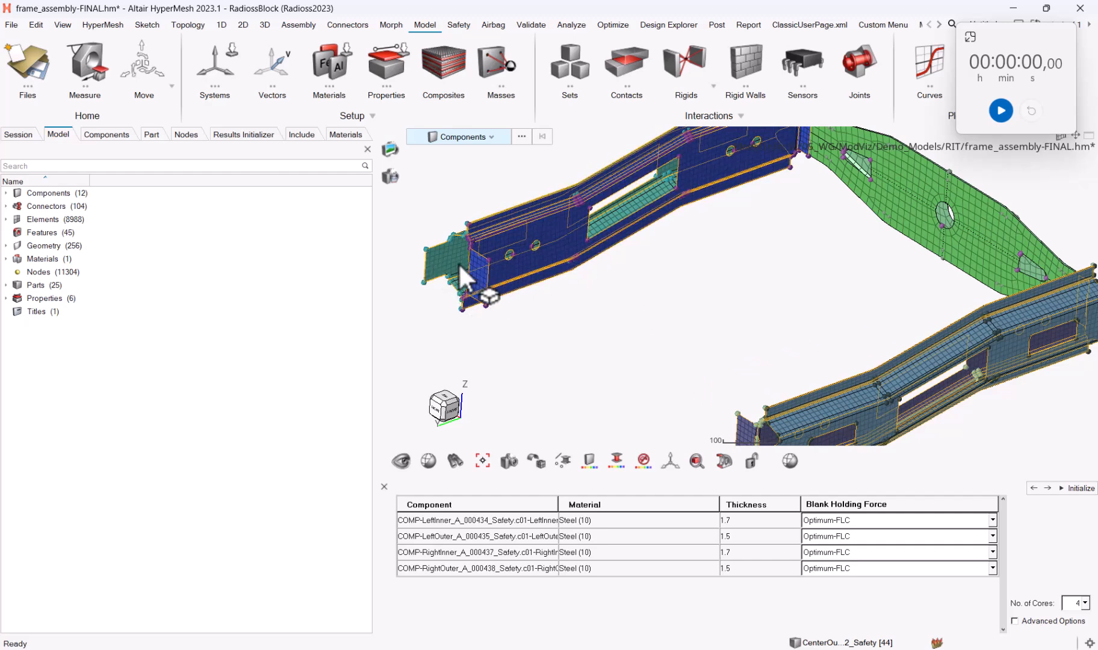
Step: Fit the assembly in view, start solving and initializing the four rail components, and time the run with the stopwatch
{"action": "right_click_drag", "start_coordinate": [906, 362], "coordinate": [862, 363]}
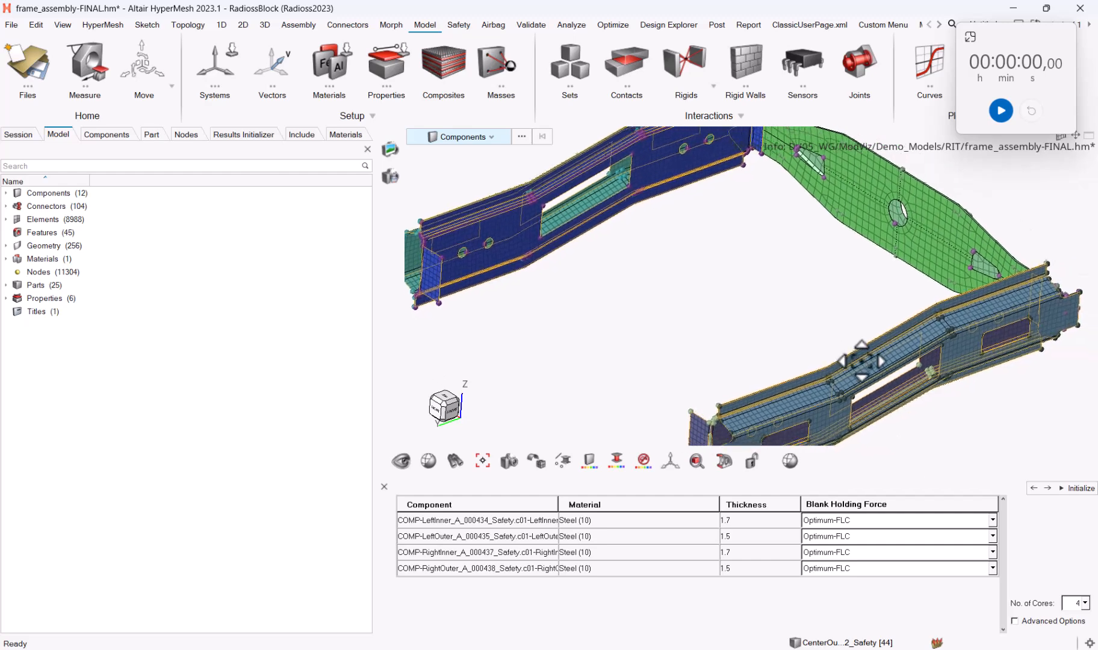
{"action": "key", "text": "f"}
{"action": "left_click", "coordinate": [1078, 489]}
{"action": "left_click", "coordinate": [1001, 110]}
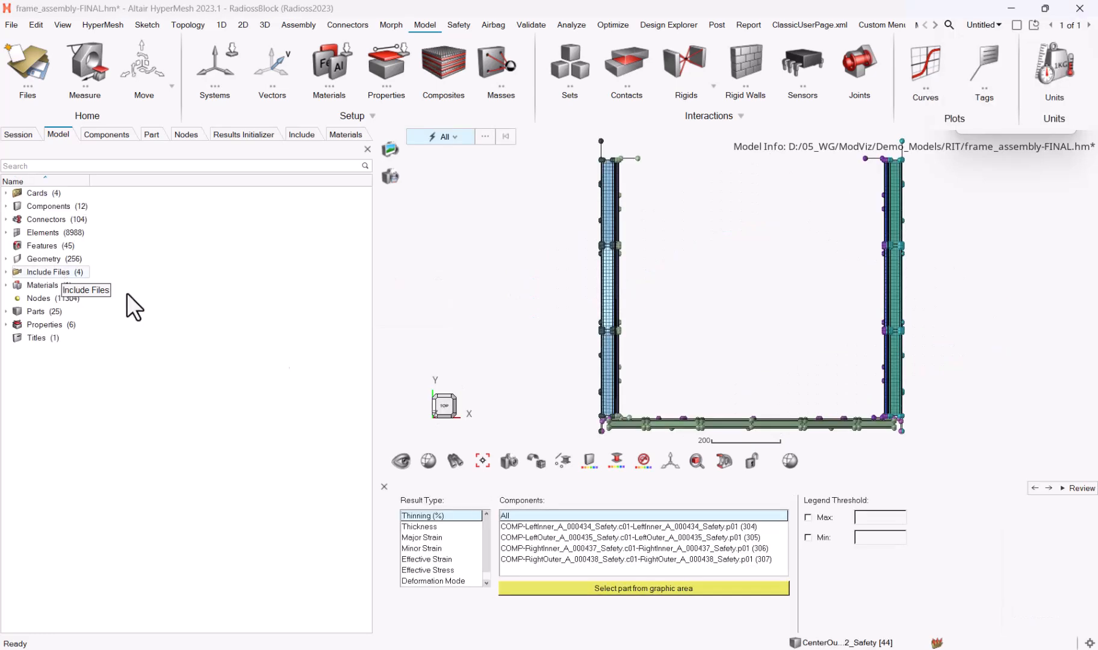
Step: Display the Major Strain results on the LeftInner component and examine the contour around its openings
{"action": "left_click", "coordinate": [269, 134]}
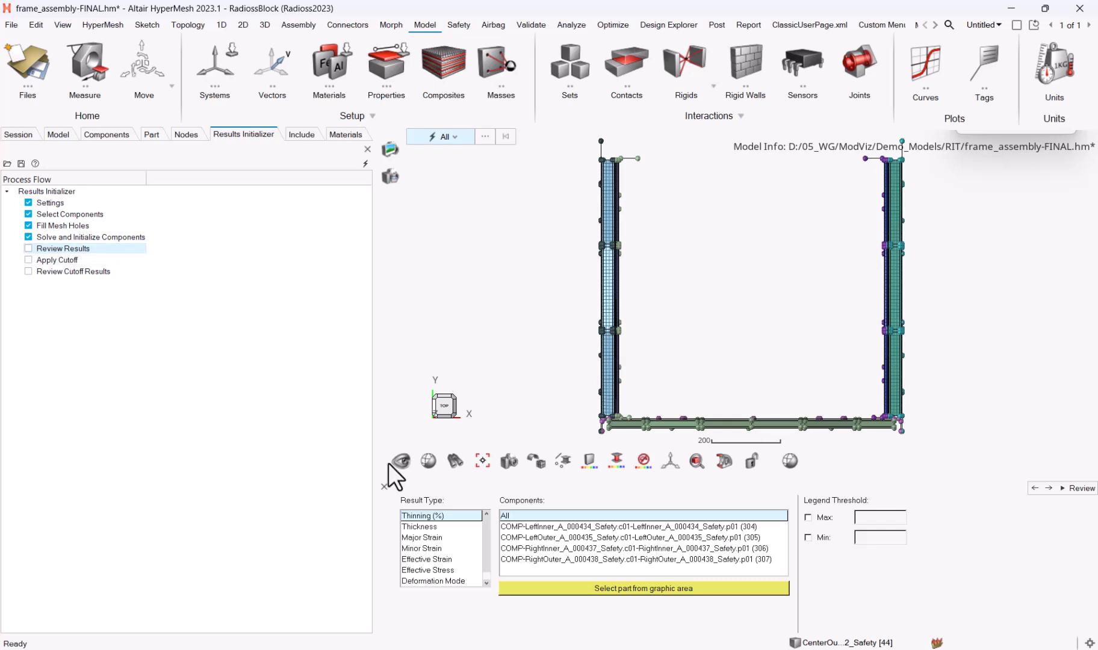
{"action": "left_click", "coordinate": [438, 537]}
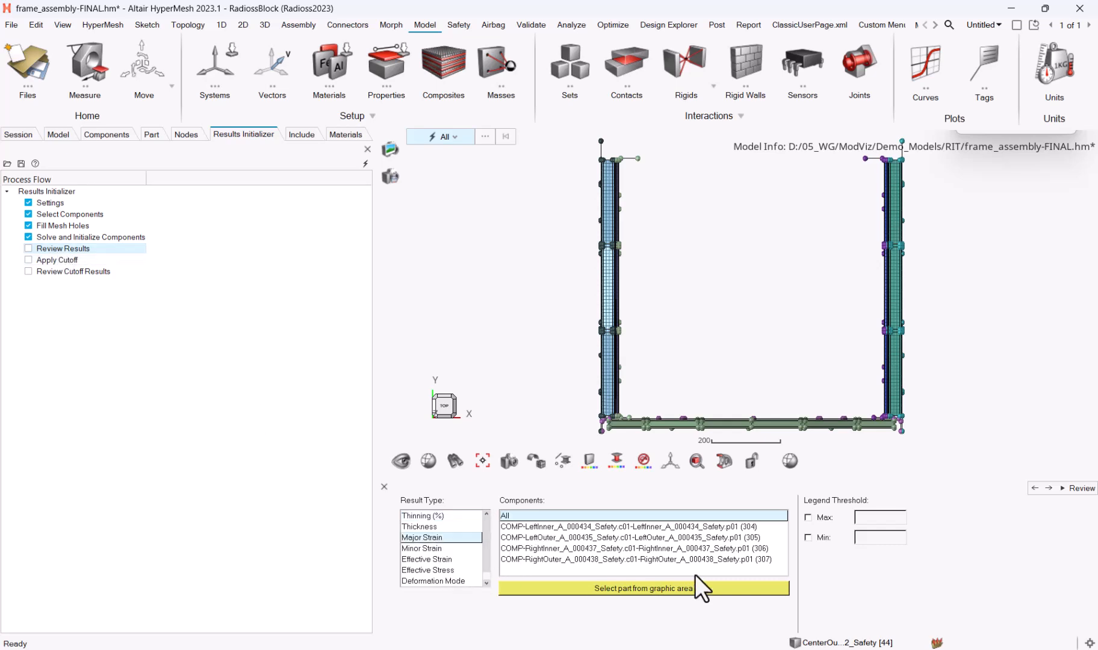
{"action": "left_click", "coordinate": [728, 528]}
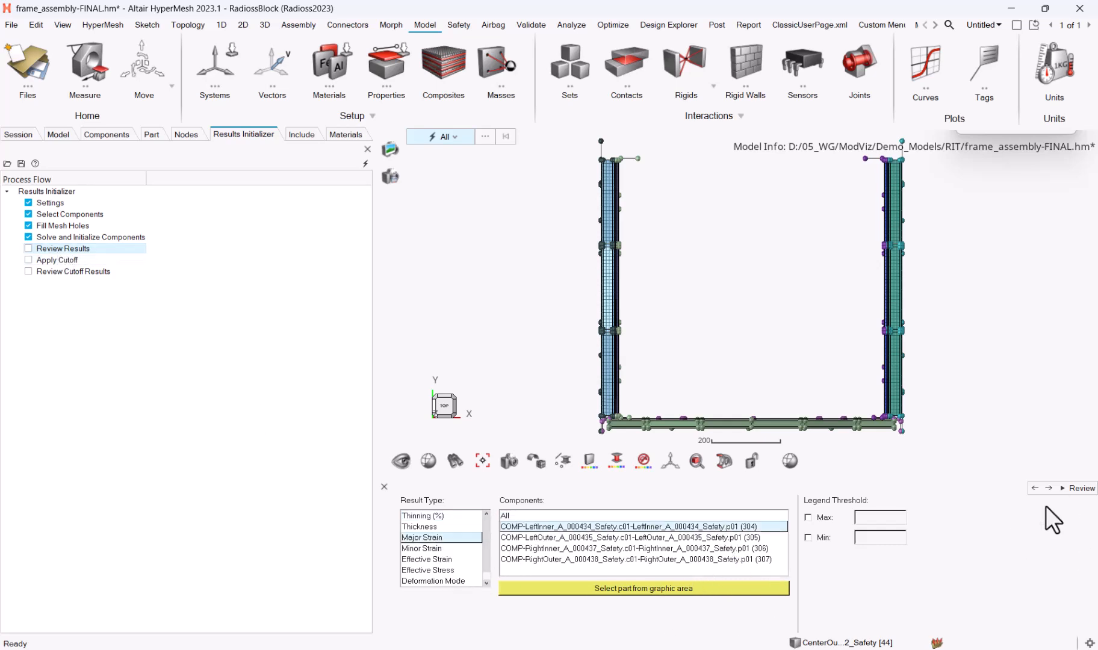
{"action": "left_click", "coordinate": [1080, 488]}
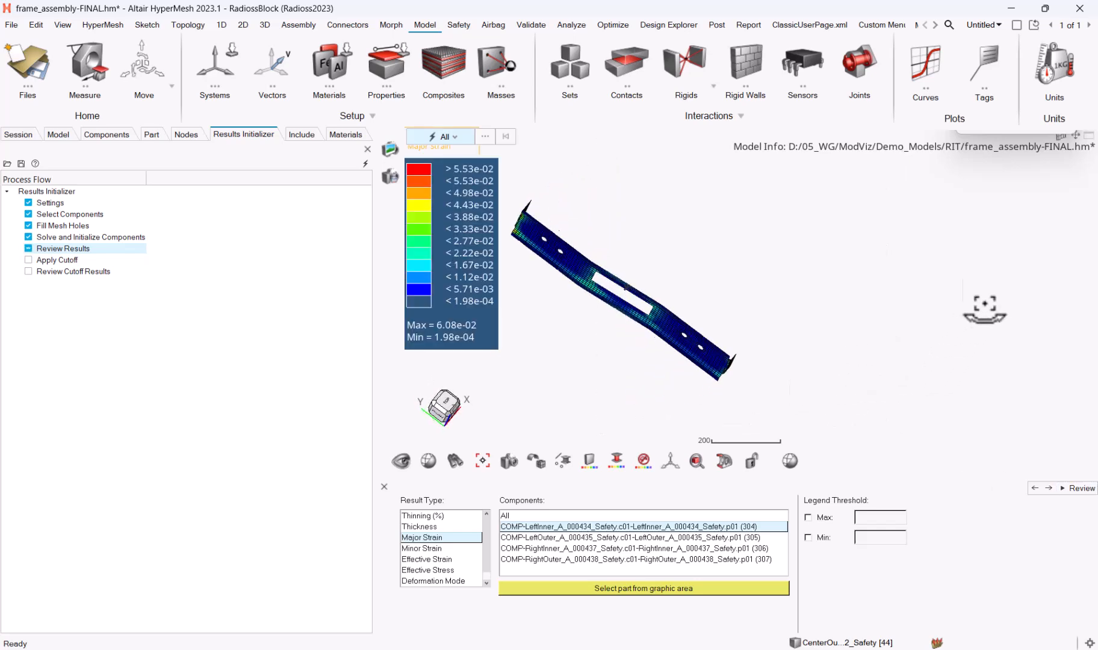
{"action": "scroll", "coordinate": [660, 300], "scroll_direction": "up", "scroll_amount": 3}
{"action": "middle_click_drag", "start_coordinate": [668, 309], "coordinate": [714, 355]}
Step: Display the Major Strain results on the LeftOuter component and examine the contour along the part
{"action": "left_click", "coordinate": [536, 537]}
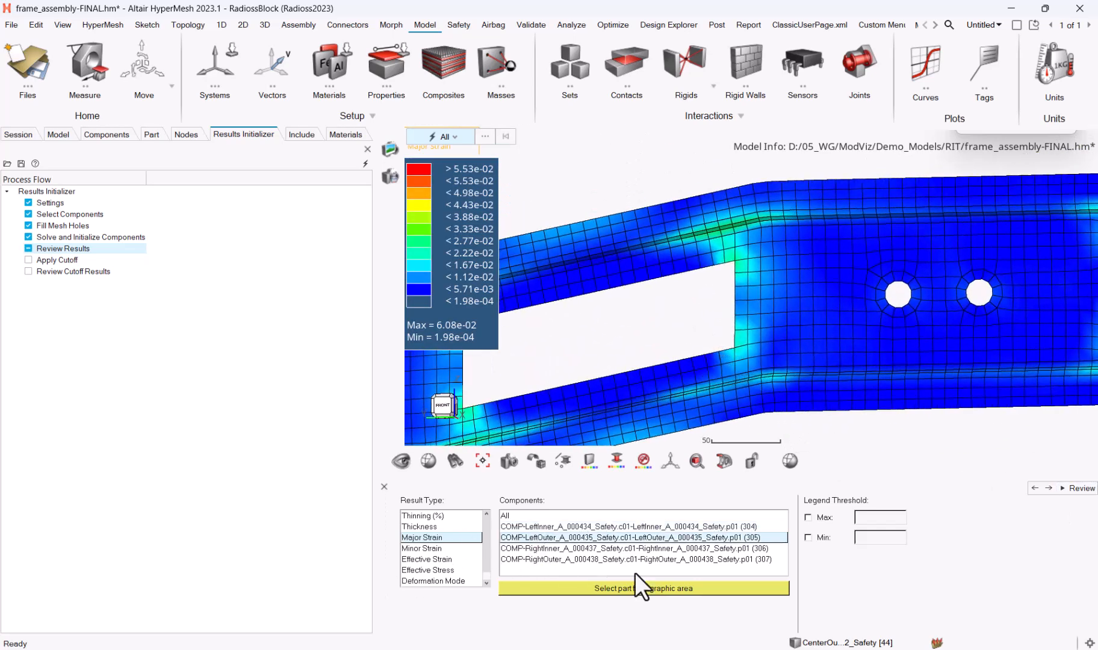
{"action": "left_click", "coordinate": [1080, 488]}
{"action": "middle_click_drag", "start_coordinate": [927, 378], "coordinate": [873, 320]}
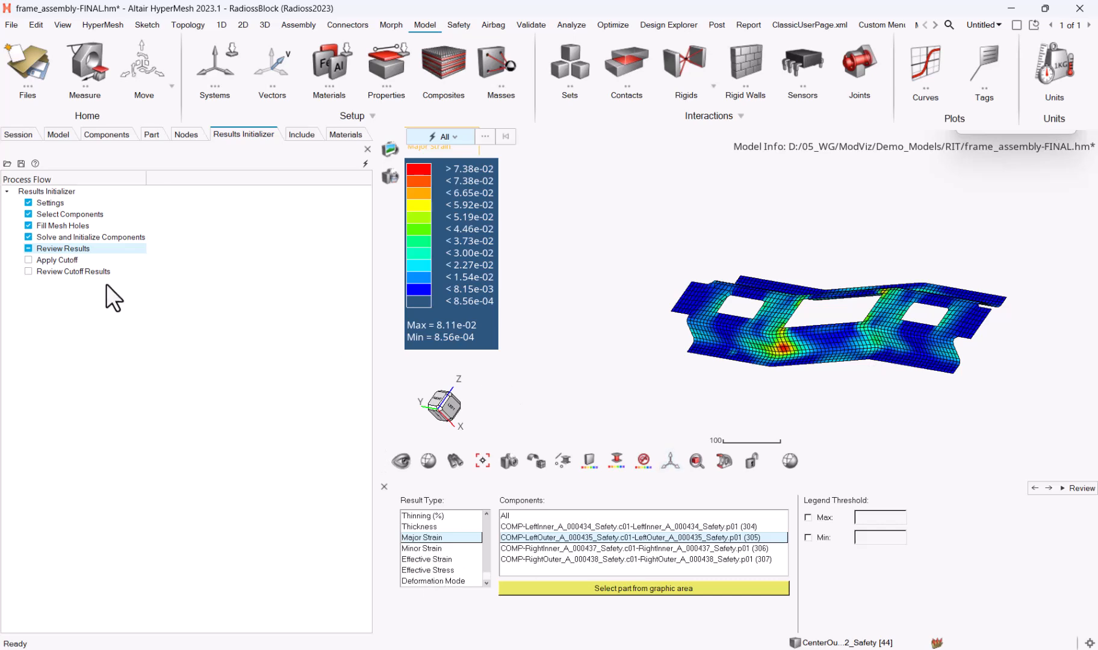
{"action": "middle_click_drag", "start_coordinate": [748, 338], "coordinate": [787, 326]}
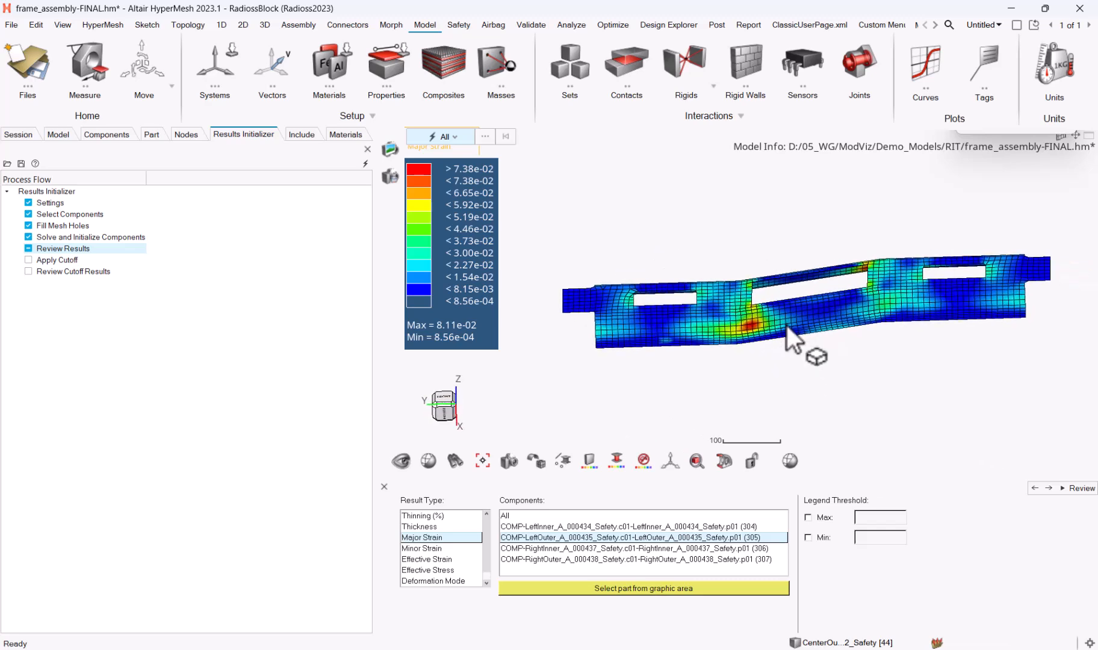
Step: Open the Apply Cutoff stage, and expand the Include Files in the model structure
{"action": "left_click", "coordinate": [91, 262]}
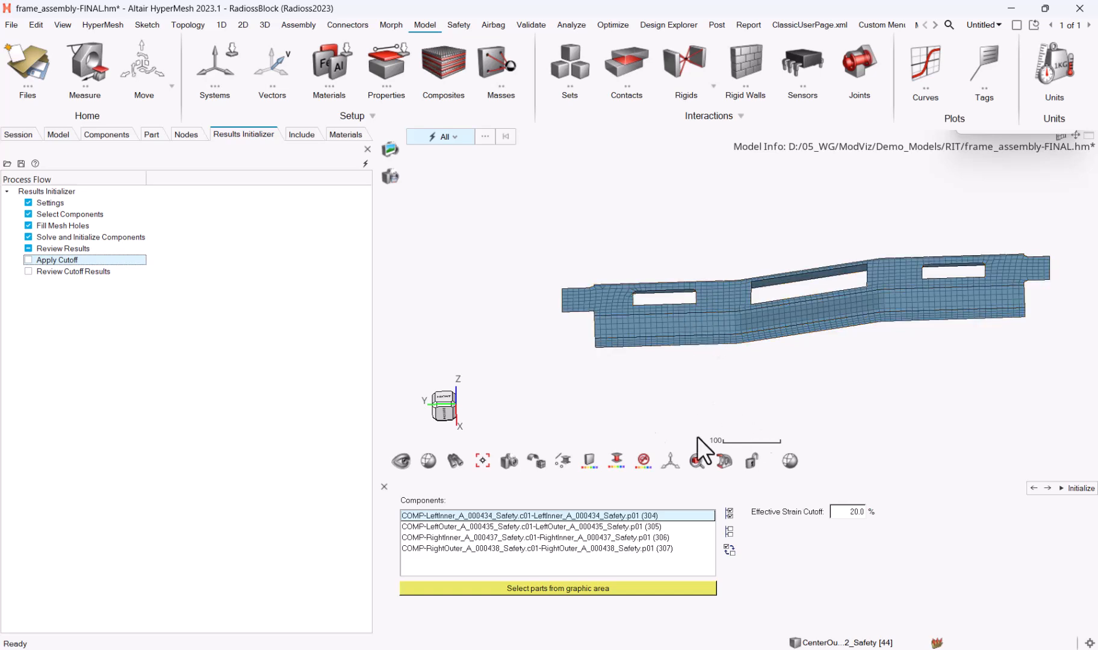
{"action": "left_click", "coordinate": [57, 133]}
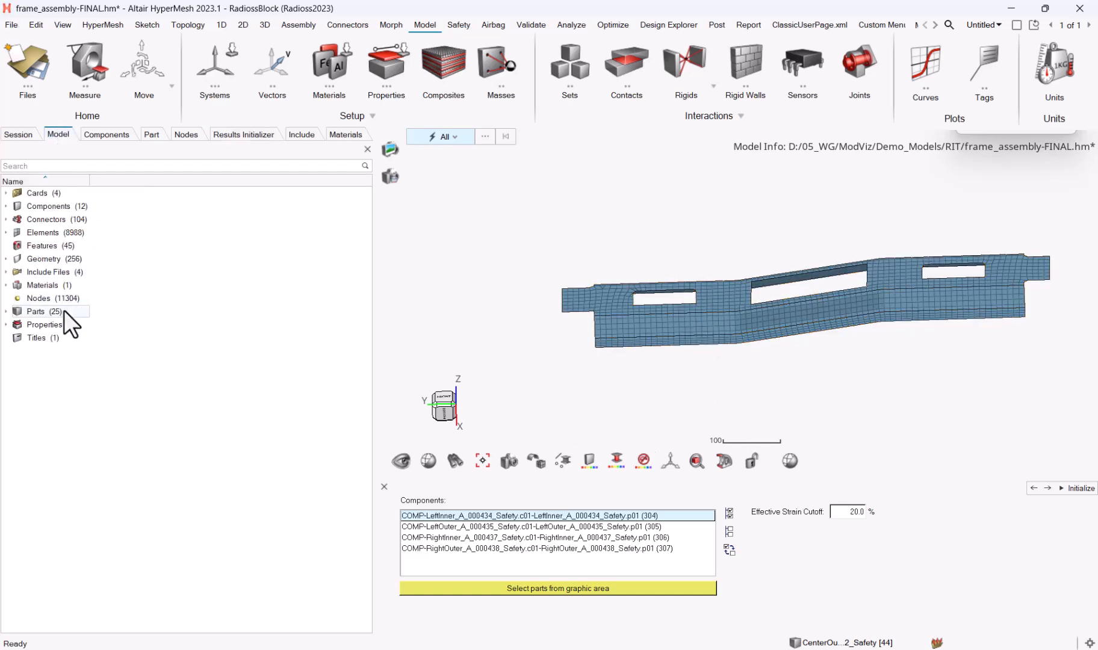
{"action": "left_click", "coordinate": [6, 271]}
Step: Export the model as a Radioss Block deck named frame_assembly-FINAL_RIT, keeping the include export on Preserve
{"action": "left_click", "coordinate": [14, 25]}
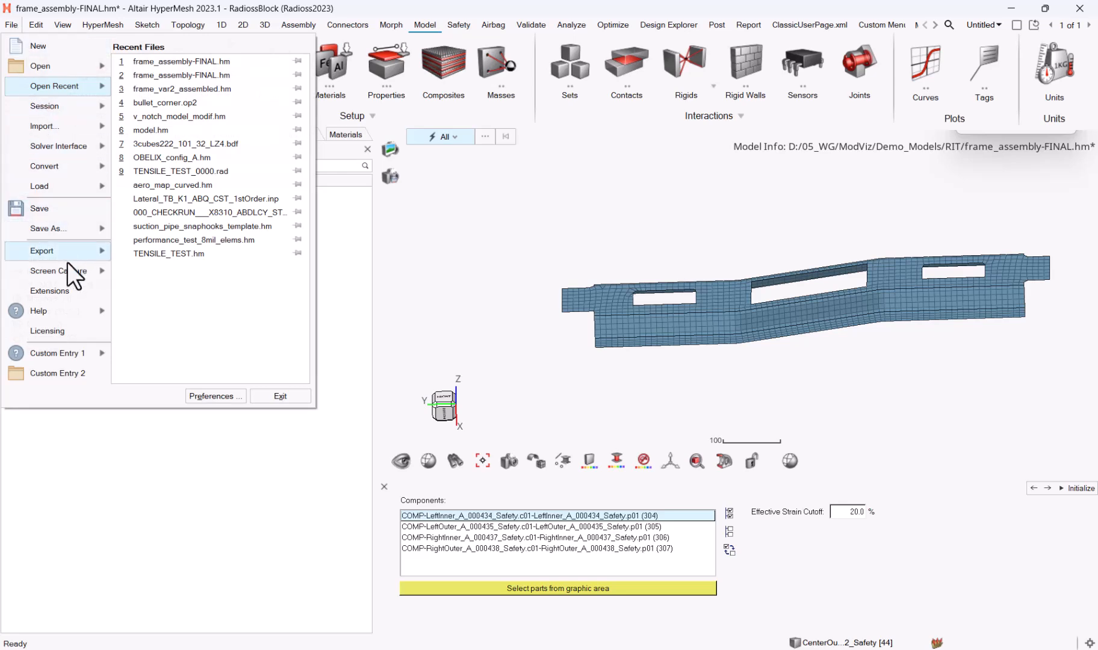
{"action": "mouse_move", "coordinate": [74, 251]}
{"action": "left_click", "coordinate": [187, 92]}
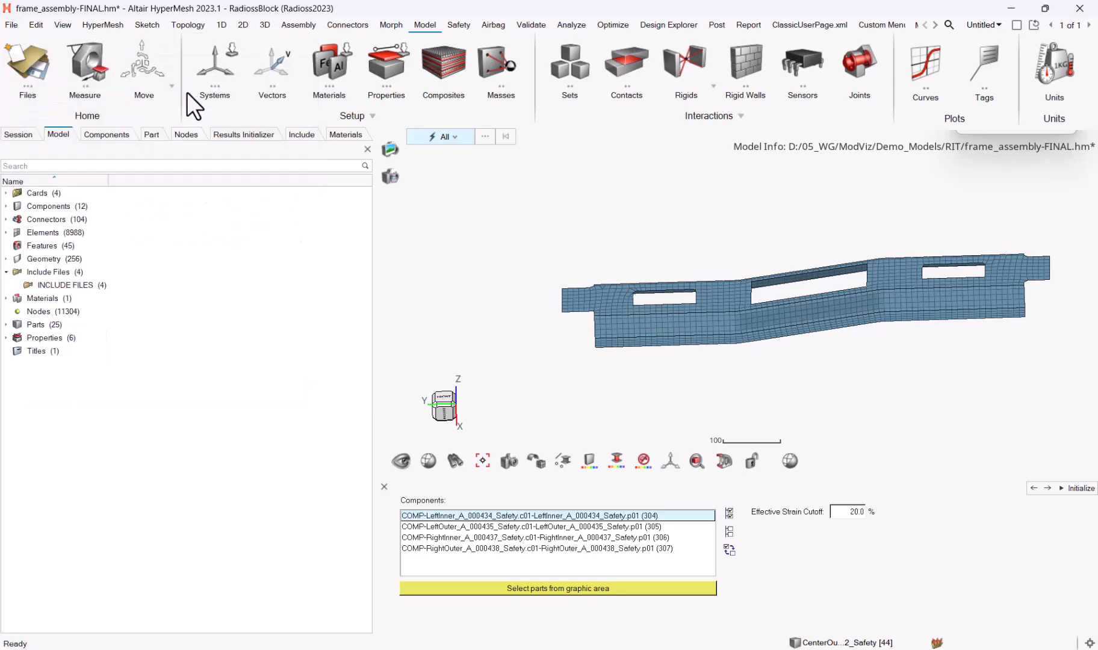
{"action": "left_click_drag", "start_coordinate": [263, 109], "coordinate": [400, 74]}
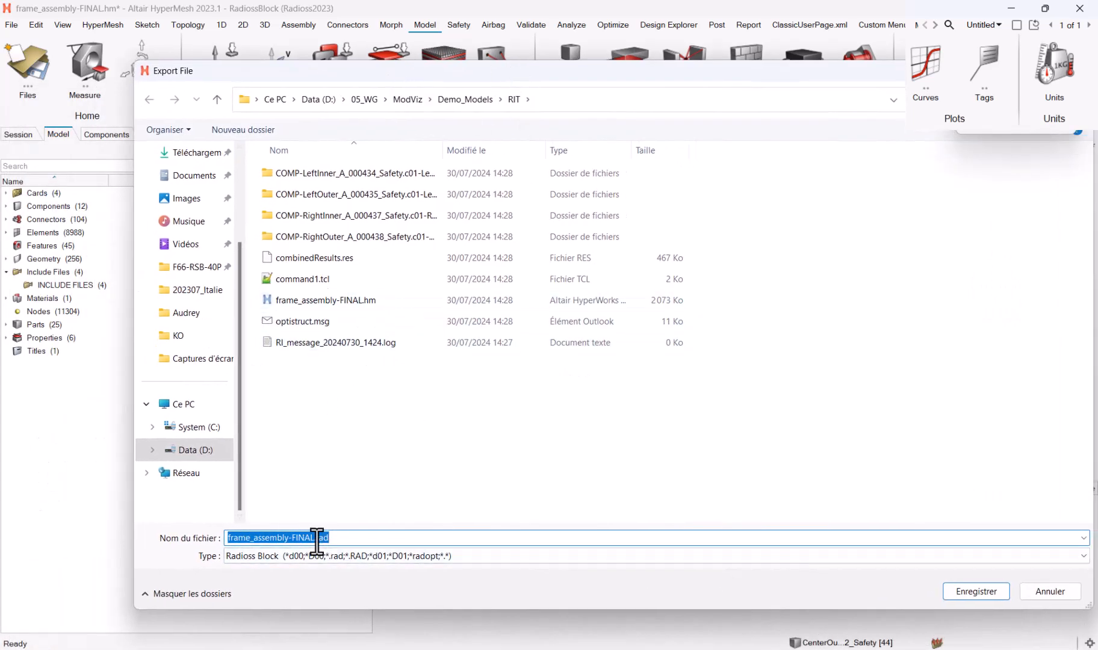
{"action": "left_click_drag", "start_coordinate": [313, 537], "coordinate": [355, 535]}
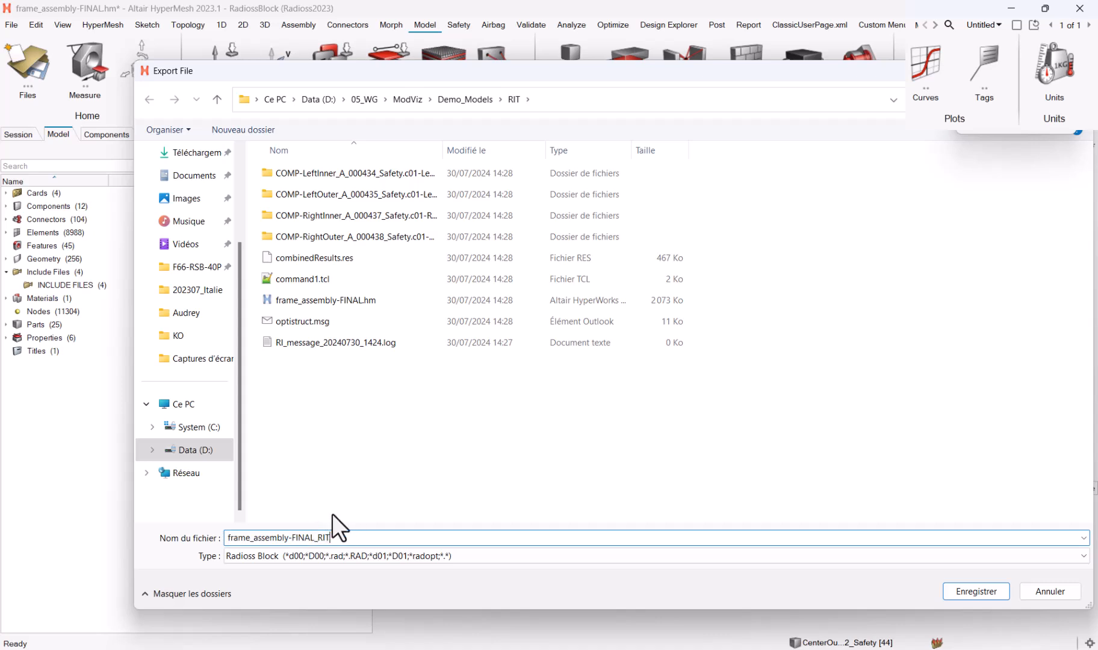
{"action": "left_click", "coordinate": [987, 593]}
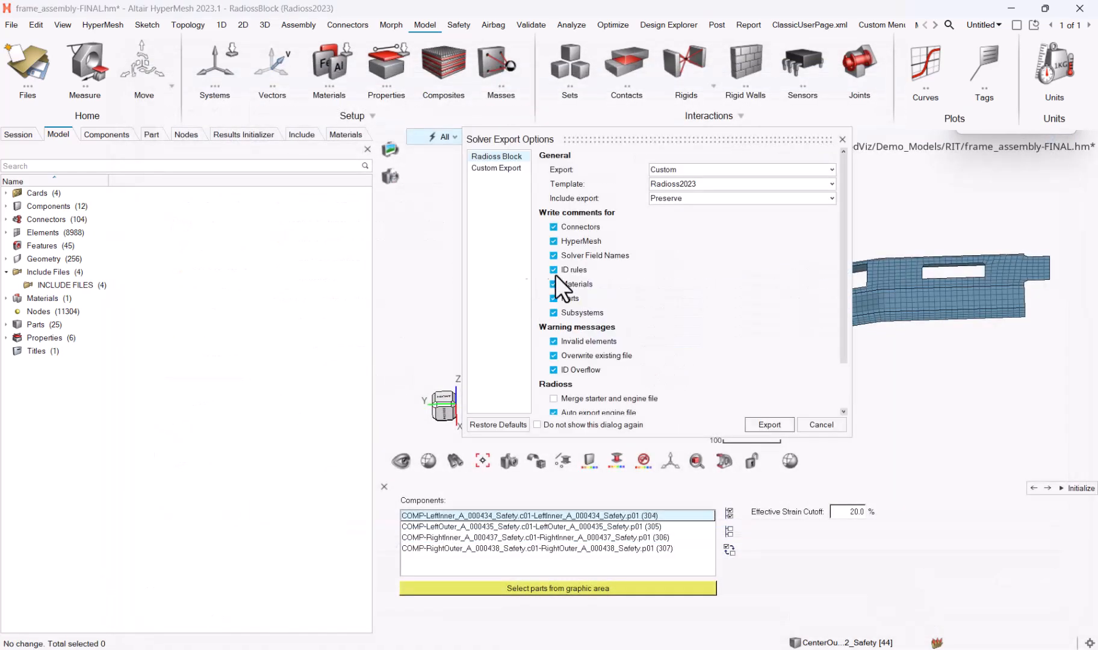
{"action": "left_click", "coordinate": [769, 424]}
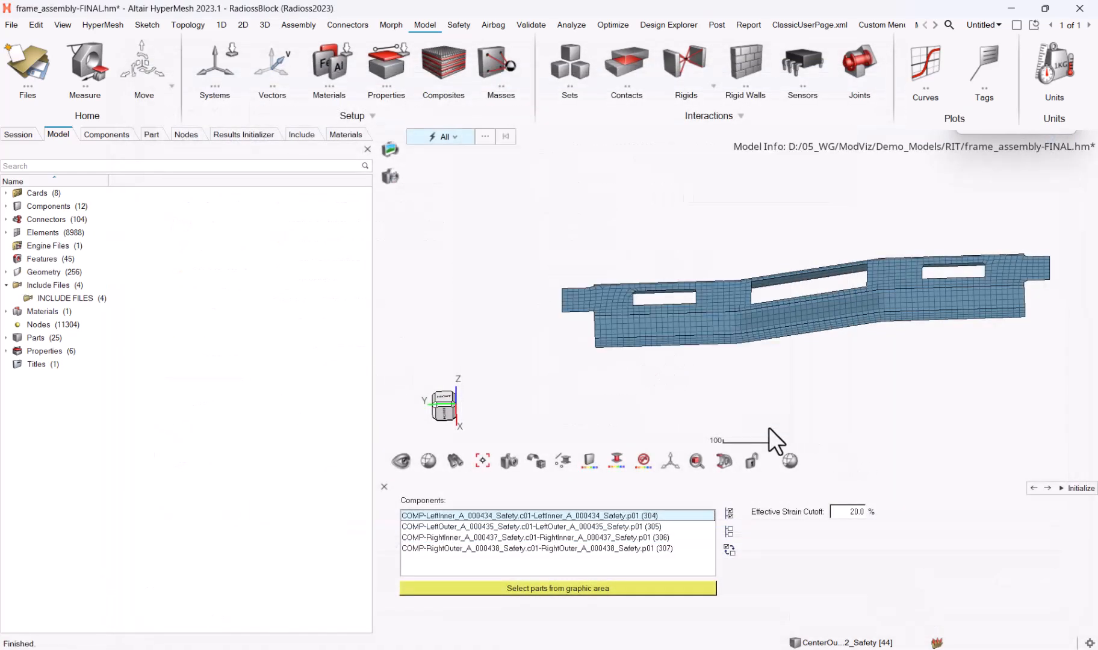
Step: Switch to File Explorer, open the LeftInner component's results folder in RIT, and widen the name column to show full file names
{"action": "key", "text": "alt+Tab"}
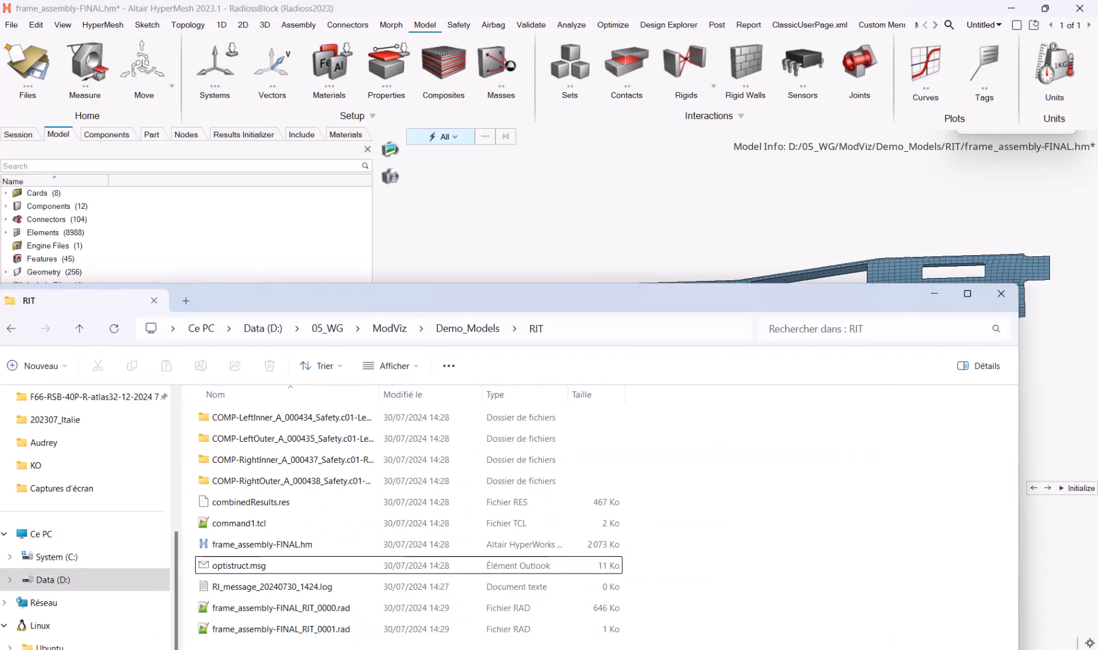
{"action": "left_click_drag", "start_coordinate": [604, 292], "coordinate": [710, 166]}
{"action": "left_click", "coordinate": [401, 291]}
{"action": "double_click", "coordinate": [402, 292]}
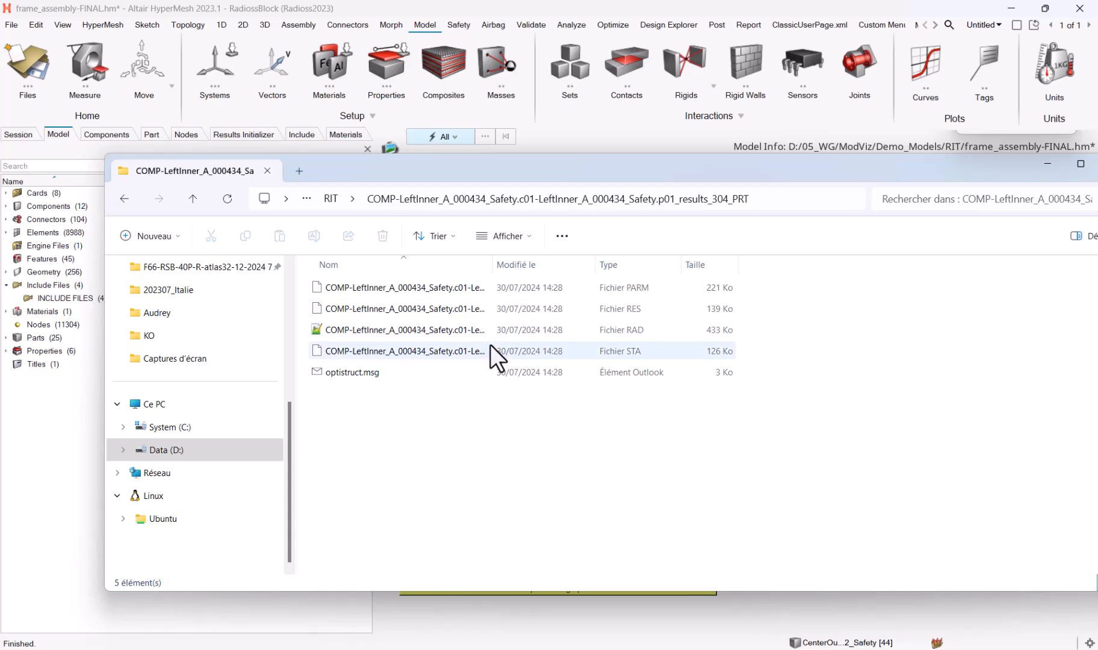
{"action": "left_click_drag", "start_coordinate": [493, 264], "coordinate": [775, 267]}
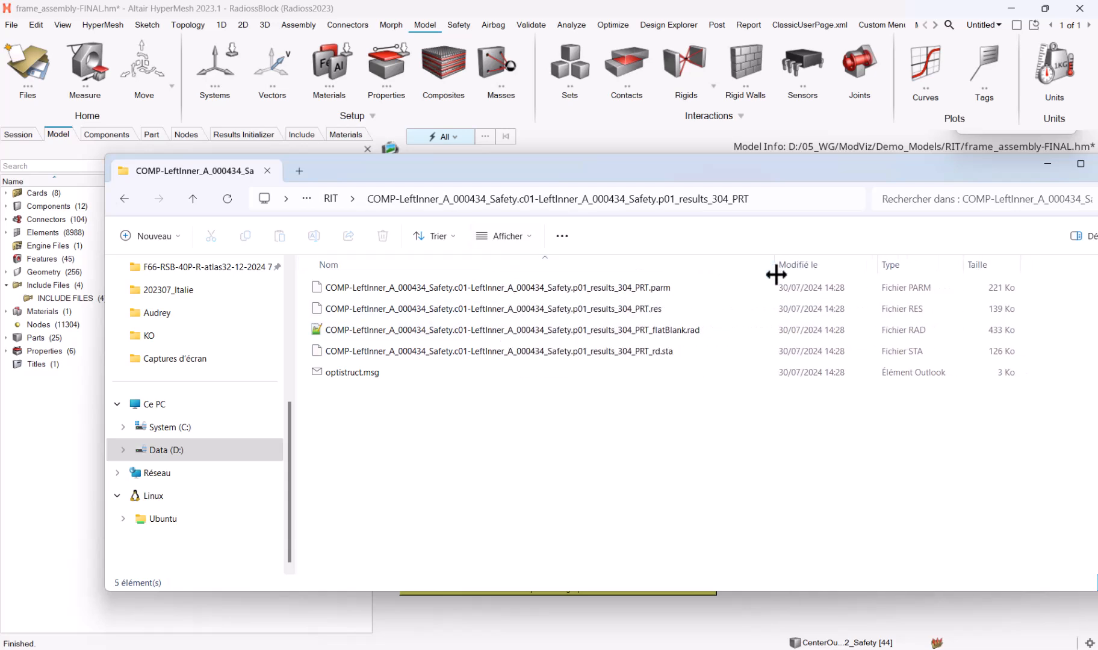
Step: Open the LeftInner _rd.sta state file in Notepad++ and examine its /INISHE/EPSP_F block
{"action": "left_click", "coordinate": [586, 349]}
{"action": "right_click", "coordinate": [586, 349]}
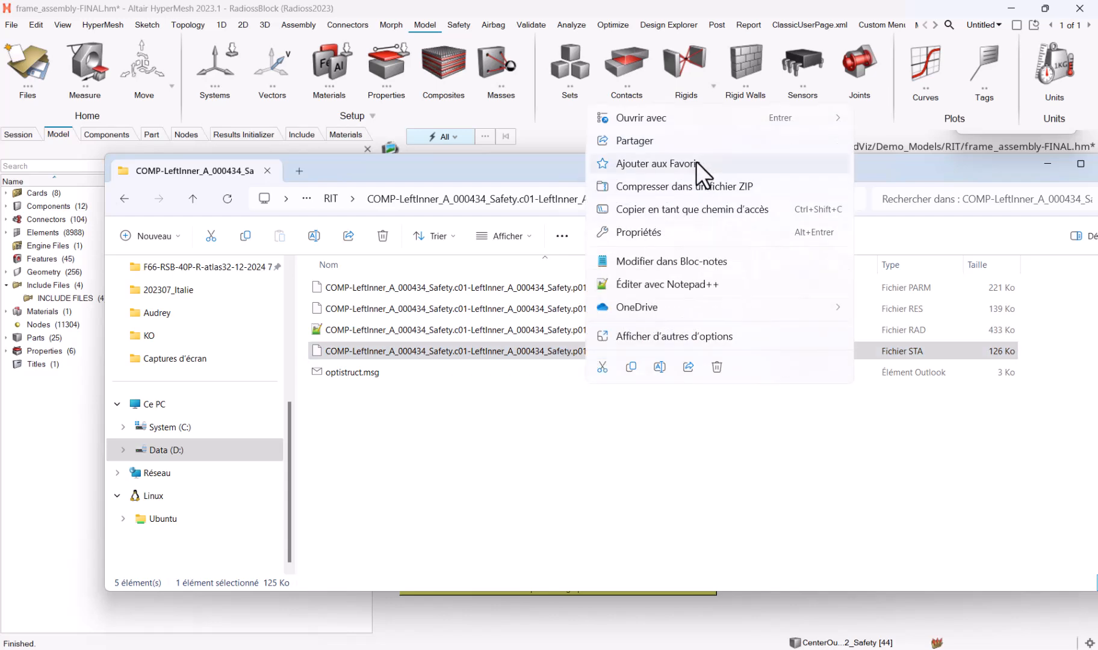
{"action": "left_click", "coordinate": [665, 285]}
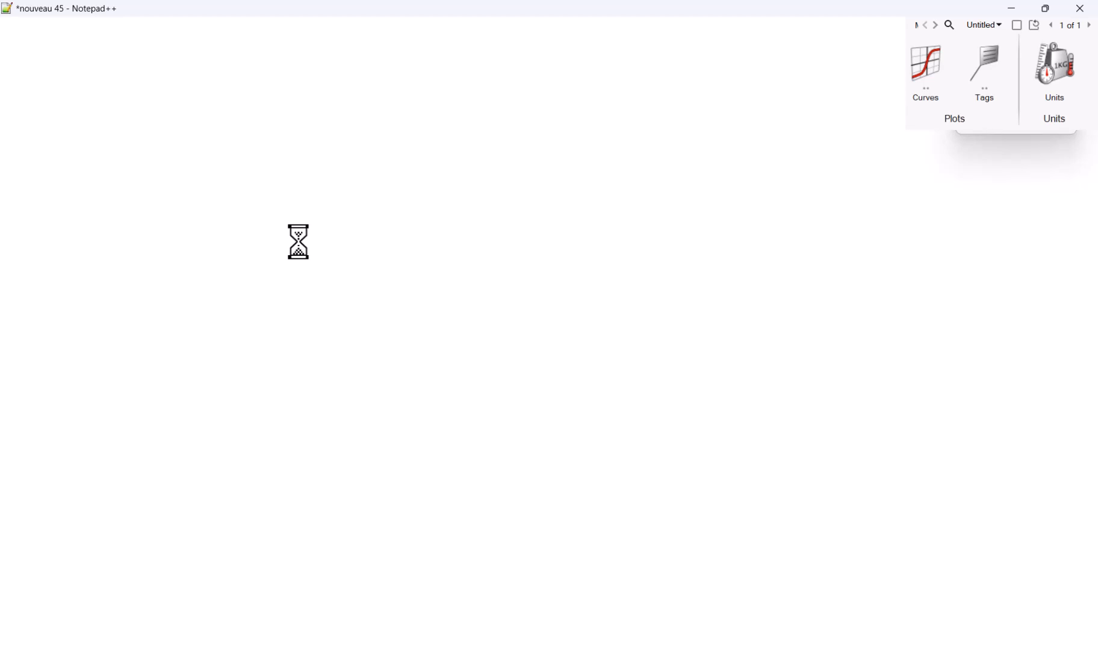
{"action": "left_click", "coordinate": [89, 152]}
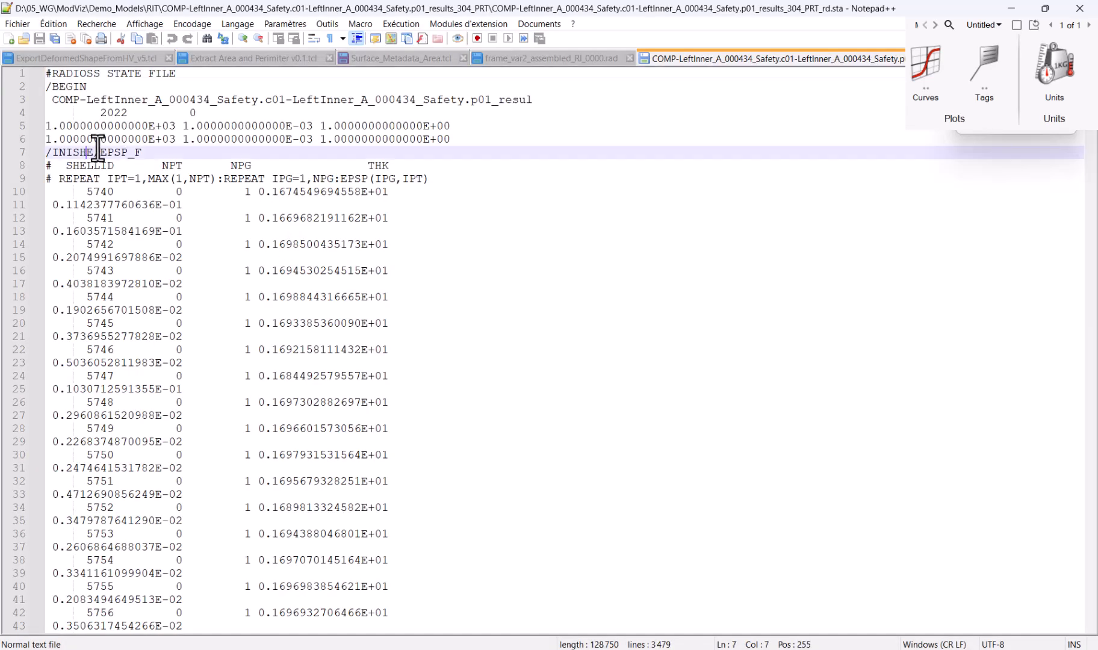
{"action": "left_click", "coordinate": [145, 152]}
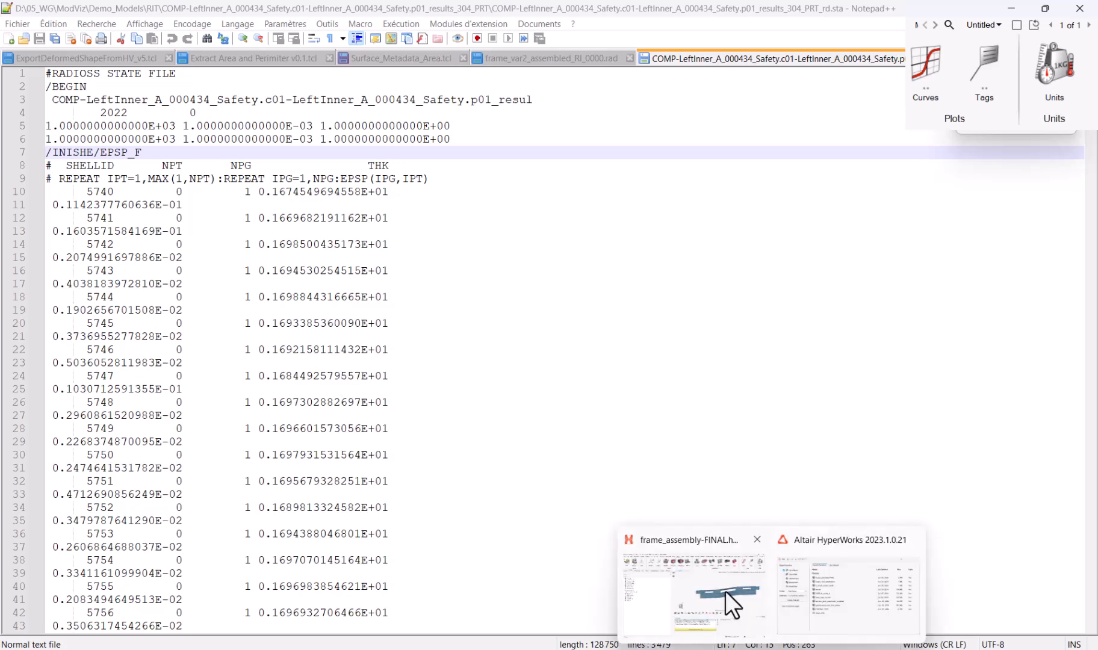
Step: Switch to the ResultsInitialization batch folder in File Explorer and copy its full path
{"action": "left_click", "coordinate": [737, 607]}
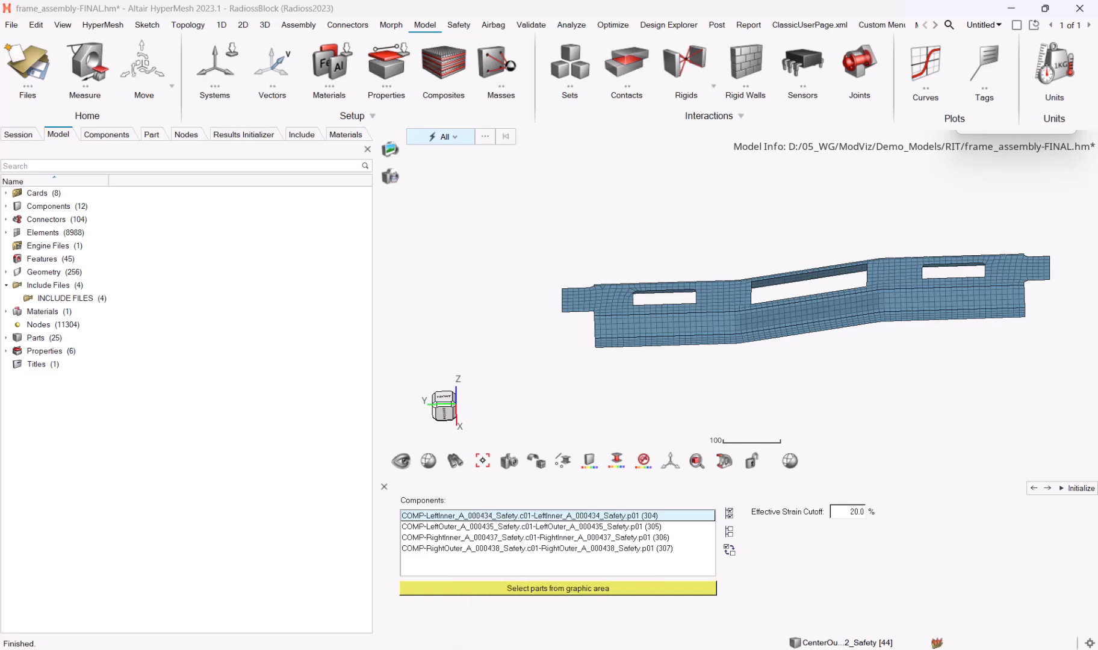
{"action": "key", "text": "alt+Tab"}
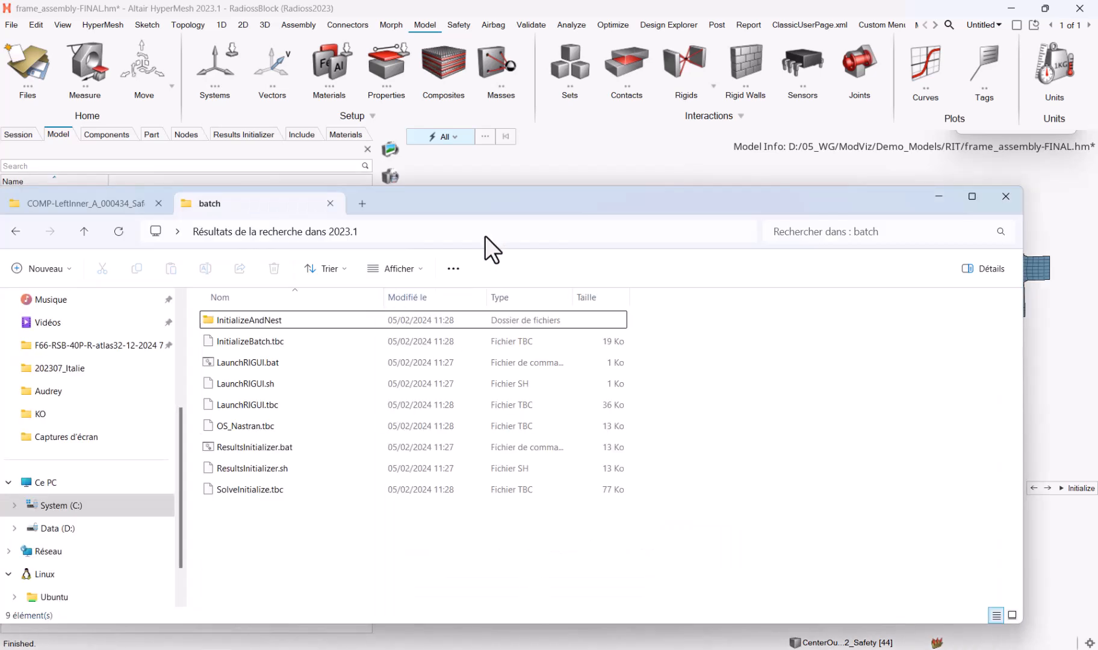
{"action": "left_click", "coordinate": [485, 235]}
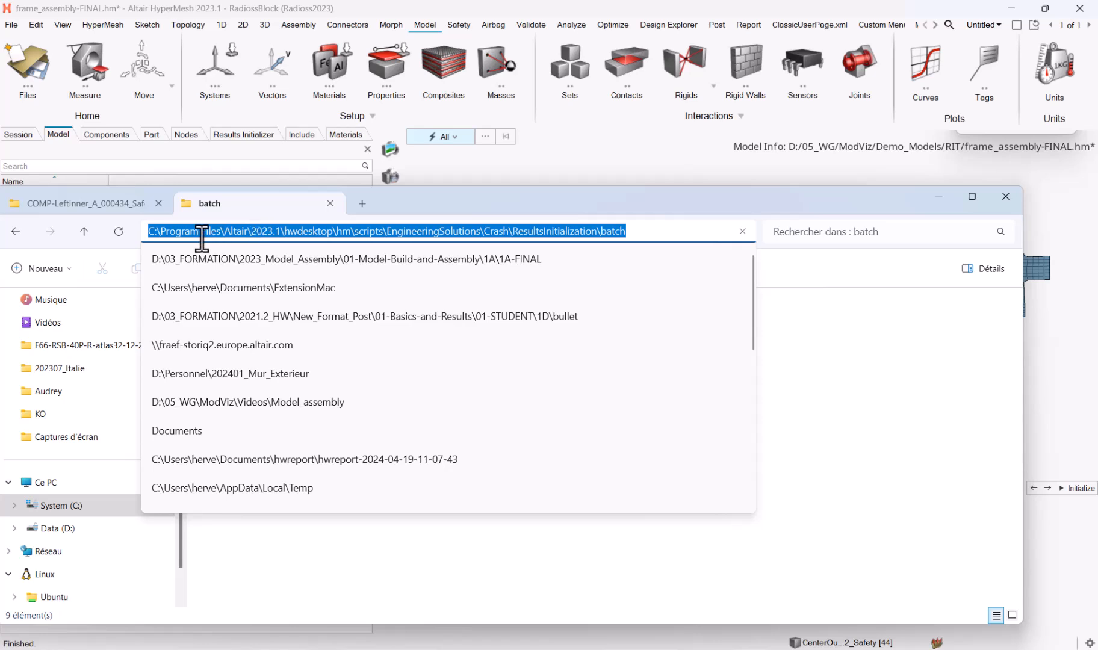
{"action": "left_click", "coordinate": [315, 232]}
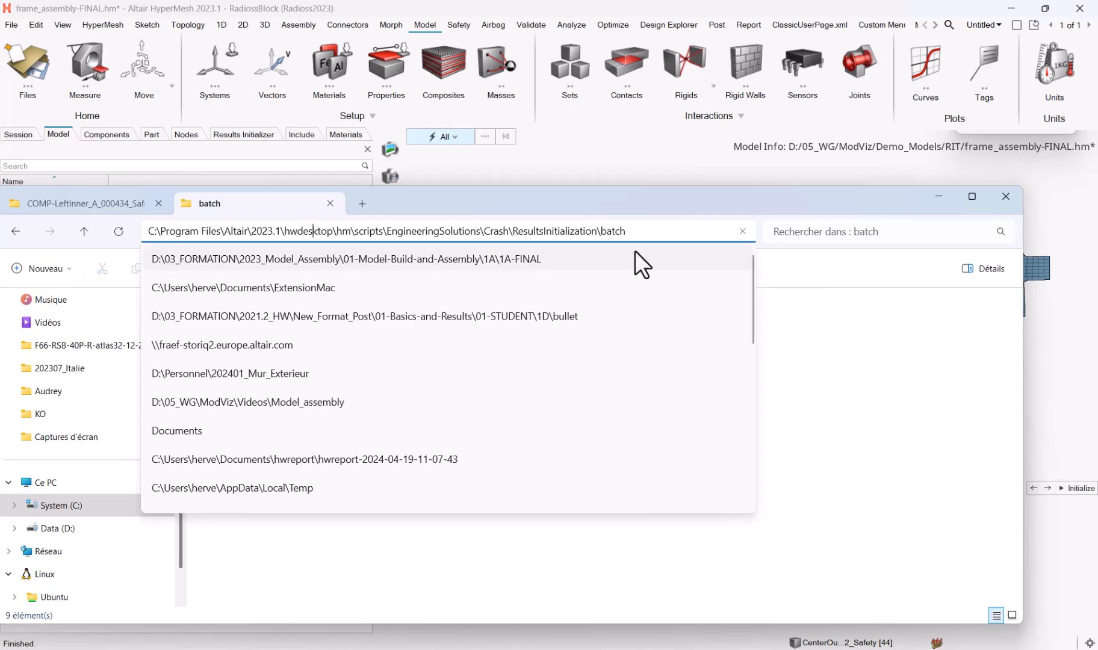
{"action": "key", "text": "ctrl+a"}
{"action": "key", "text": "ctrl+c"}
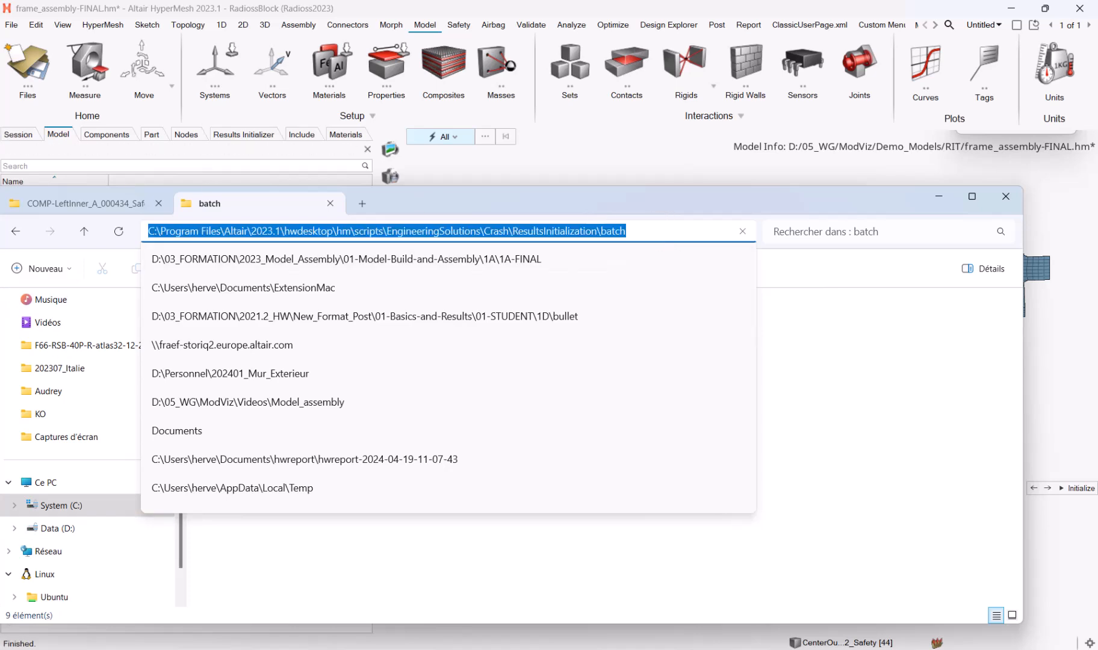
Step: Open a Windows command prompt and enter the copied batch folder path in quotation marks, followed by a backslash
{"action": "key", "text": "super"}
{"action": "type", "text": "cmd"}
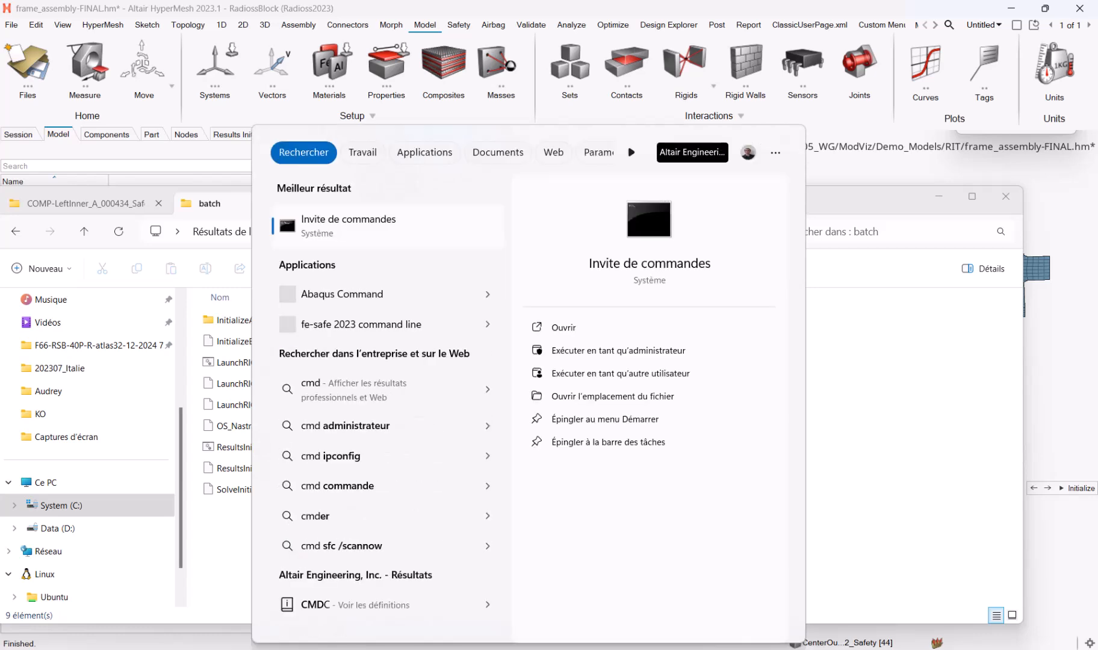
{"action": "left_click", "coordinate": [376, 225]}
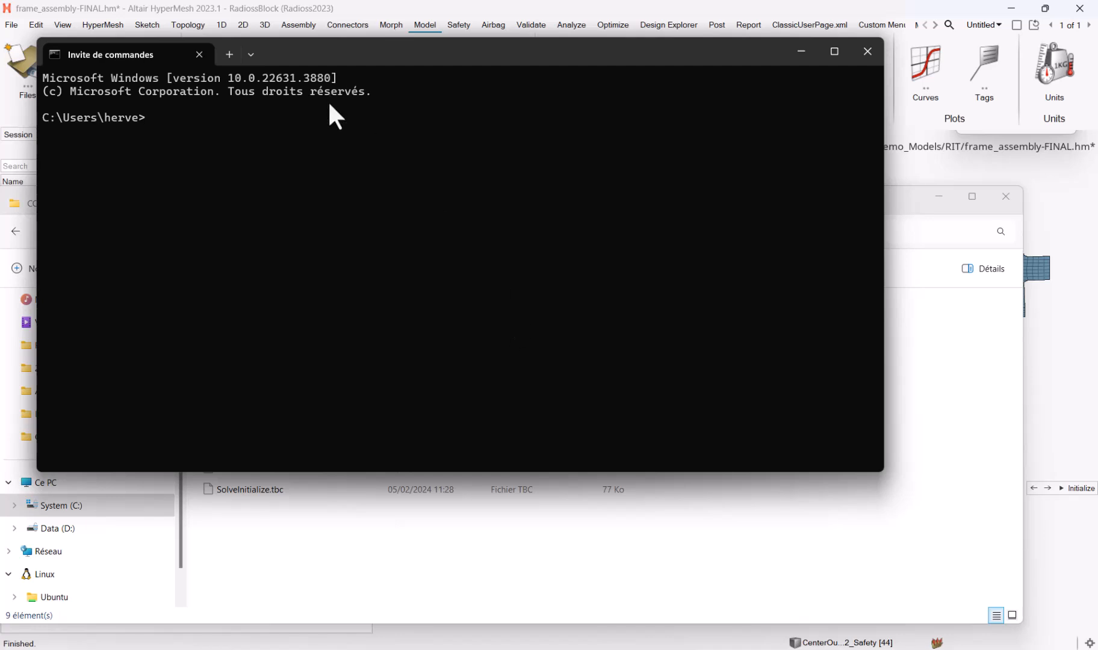
{"action": "type", "text": "\""}
{"action": "key", "text": "ctrl+v"}
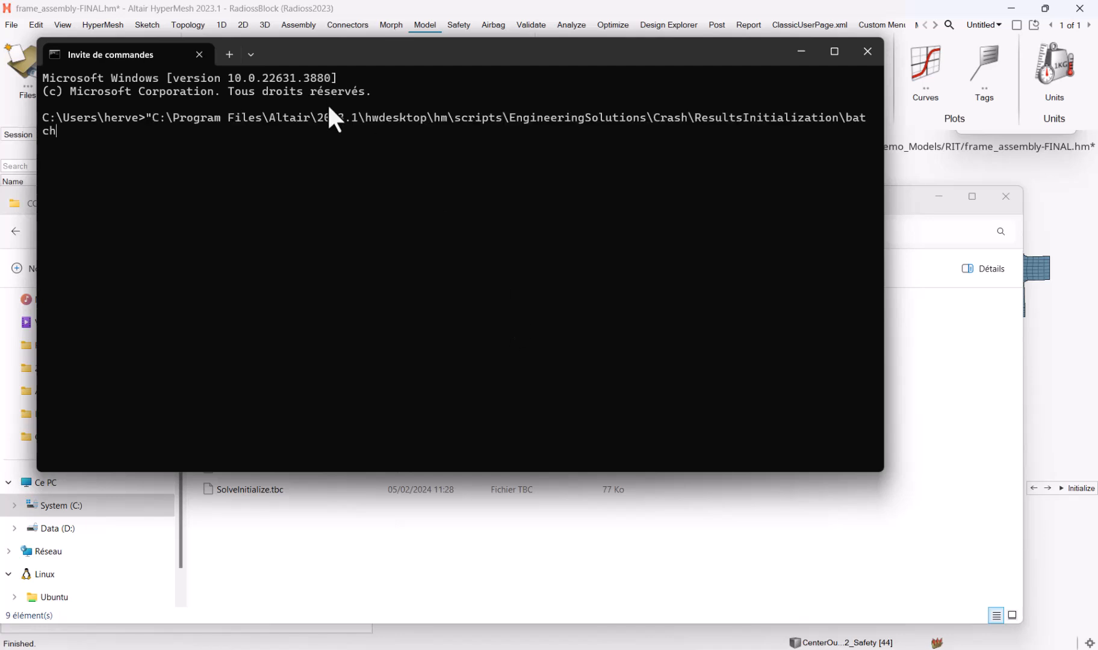
{"action": "type", "text": "\"\\"}
Step: Complete the command with ResultsInitializer.bat from the batch folder and try running it with the -help option
{"action": "left_click", "coordinate": [418, 519]}
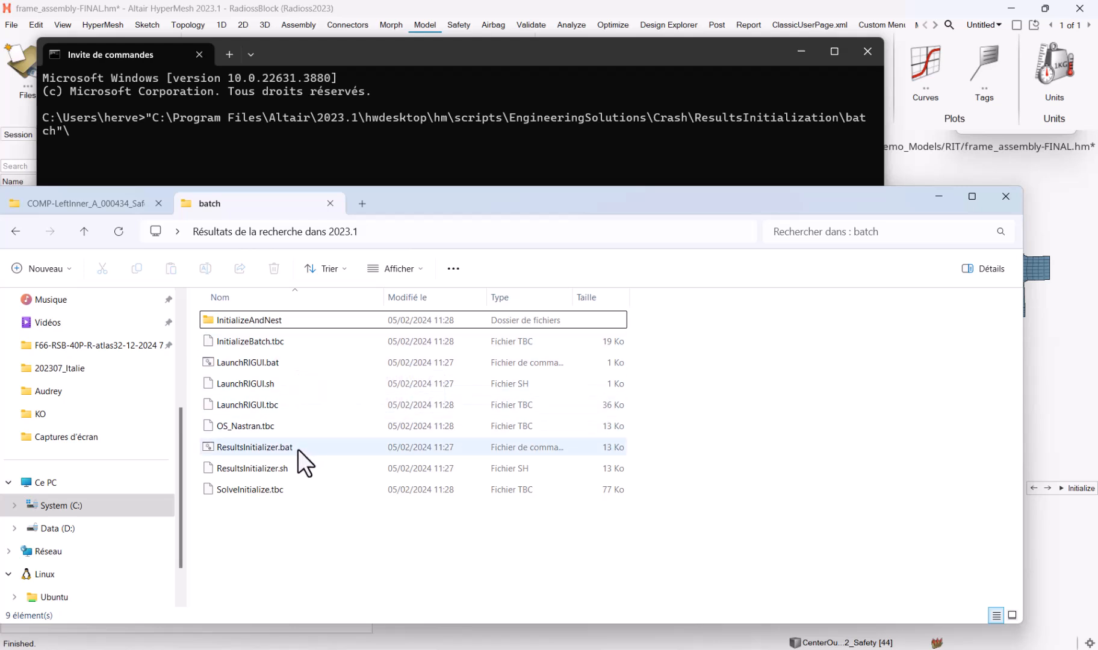
{"action": "left_click", "coordinate": [184, 132]}
{"action": "type", "text": "Resu"}
{"action": "key", "text": "Tab"}
{"action": "type", "text": "-help"}
{"action": "key", "text": "Return"}
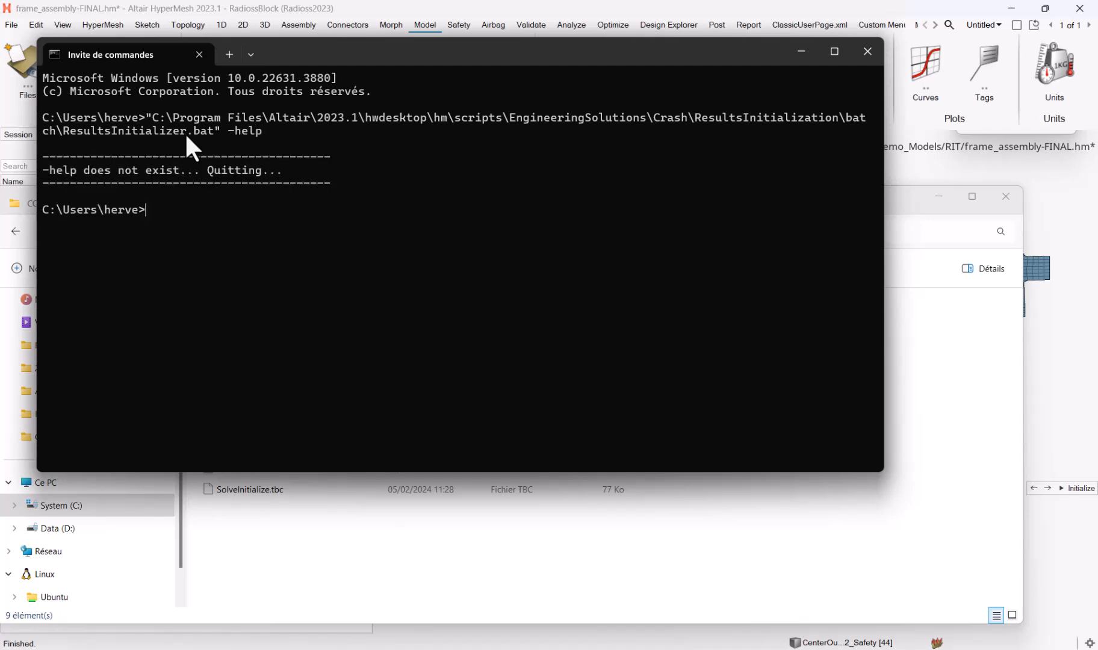
Step: Try running ResultsInitializer.bat with the -h option
{"action": "key", "text": "Up"}
{"action": "key", "text": "BackSpace"}
{"action": "key", "text": "BackSpace"}
{"action": "key", "text": "BackSpace"}
{"action": "key", "text": "Return"}
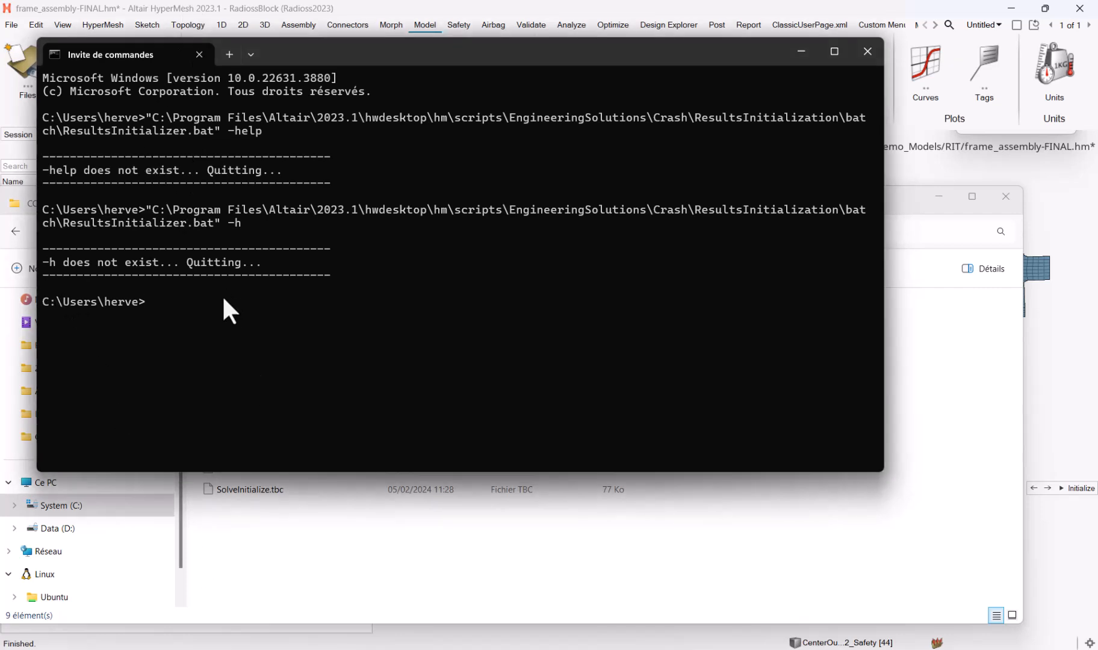
Step: Run ResultsInitializer.bat without any option and examine the argument descriptions from input deck name to strainTensor_flag
{"action": "key", "text": "Up"}
{"action": "key", "text": "Return"}
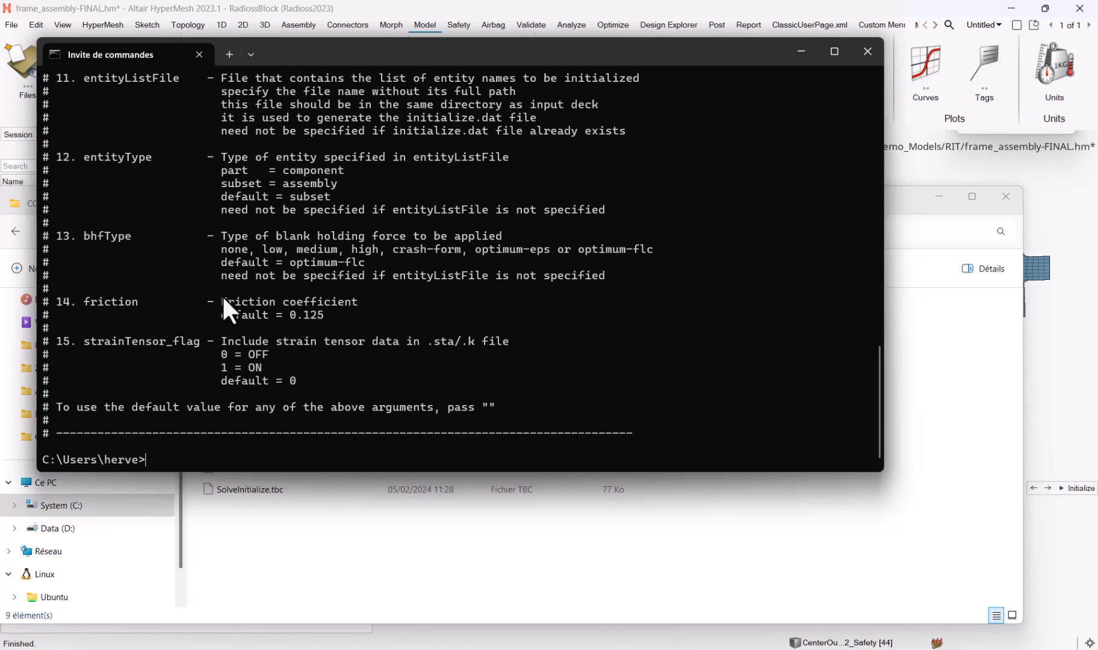
{"action": "scroll", "coordinate": [469, 229], "scroll_direction": "up", "scroll_amount": 6}
{"action": "scroll", "coordinate": [469, 250], "scroll_direction": "up", "scroll_amount": 15}
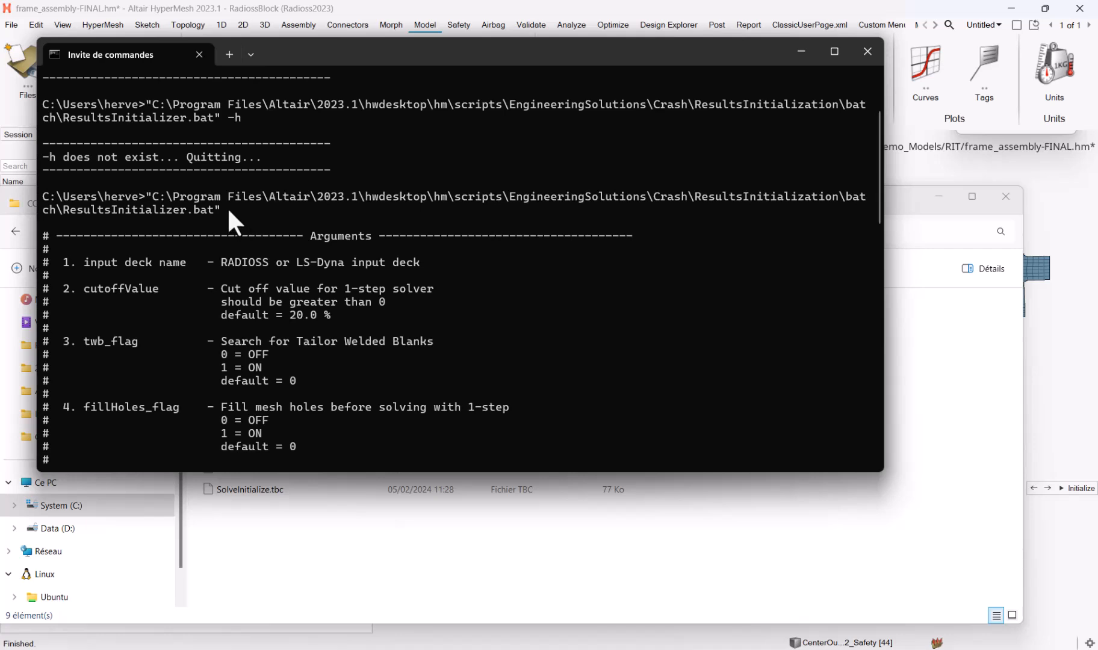
{"action": "scroll", "coordinate": [227, 206], "scroll_direction": "down", "scroll_amount": 1}
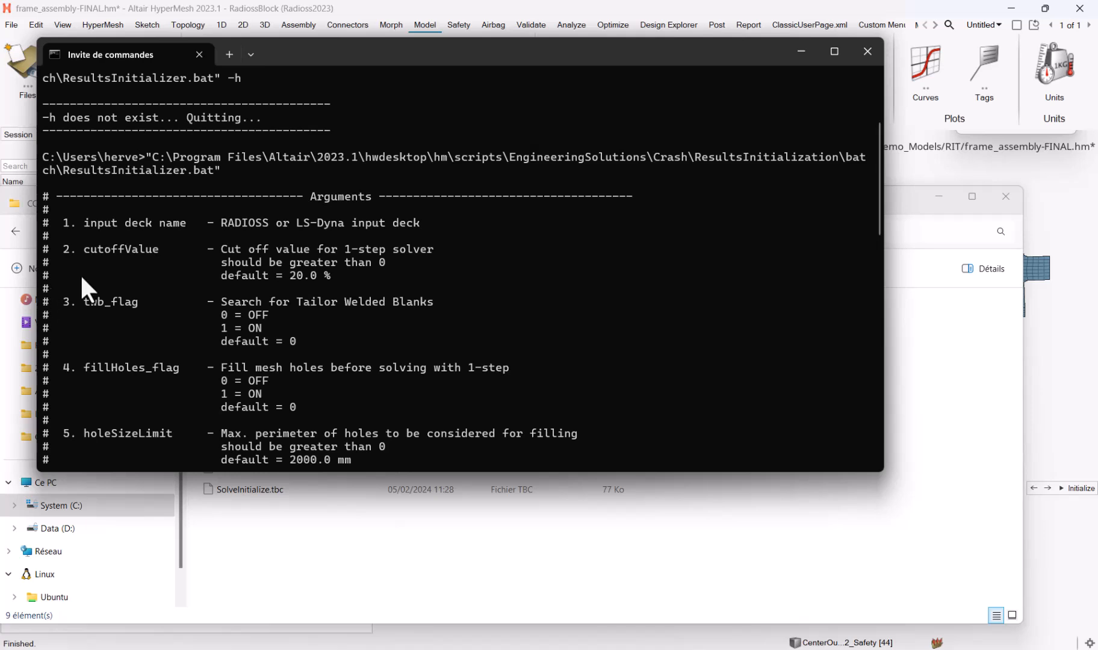
{"action": "scroll", "coordinate": [232, 276], "scroll_direction": "down", "scroll_amount": 1}
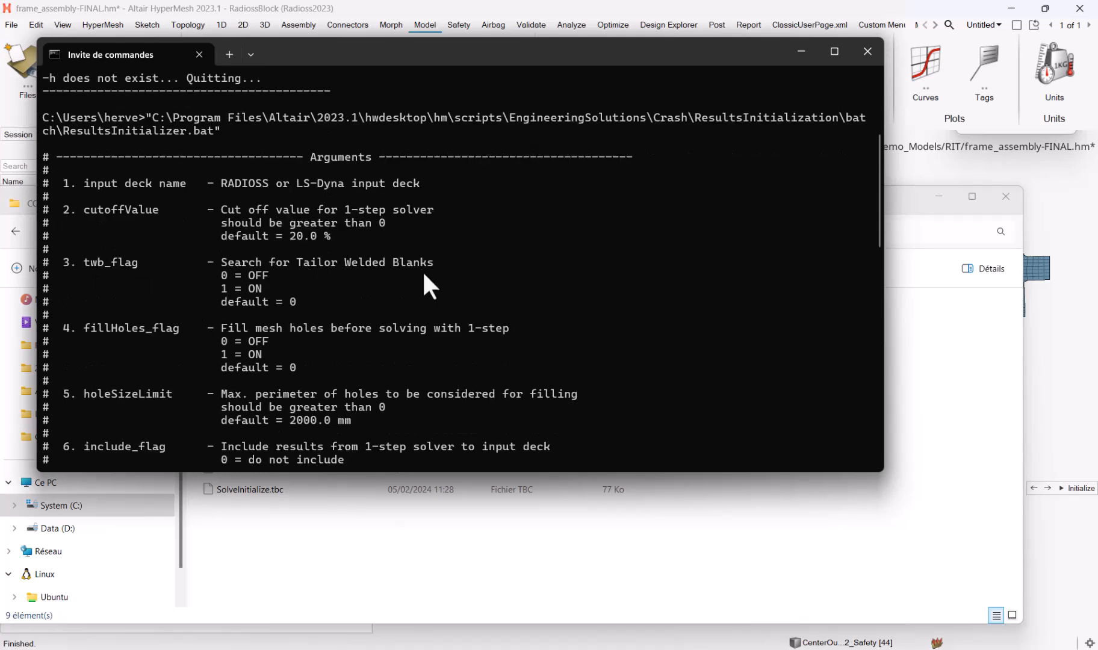
{"action": "scroll", "coordinate": [424, 275], "scroll_direction": "down", "scroll_amount": 1}
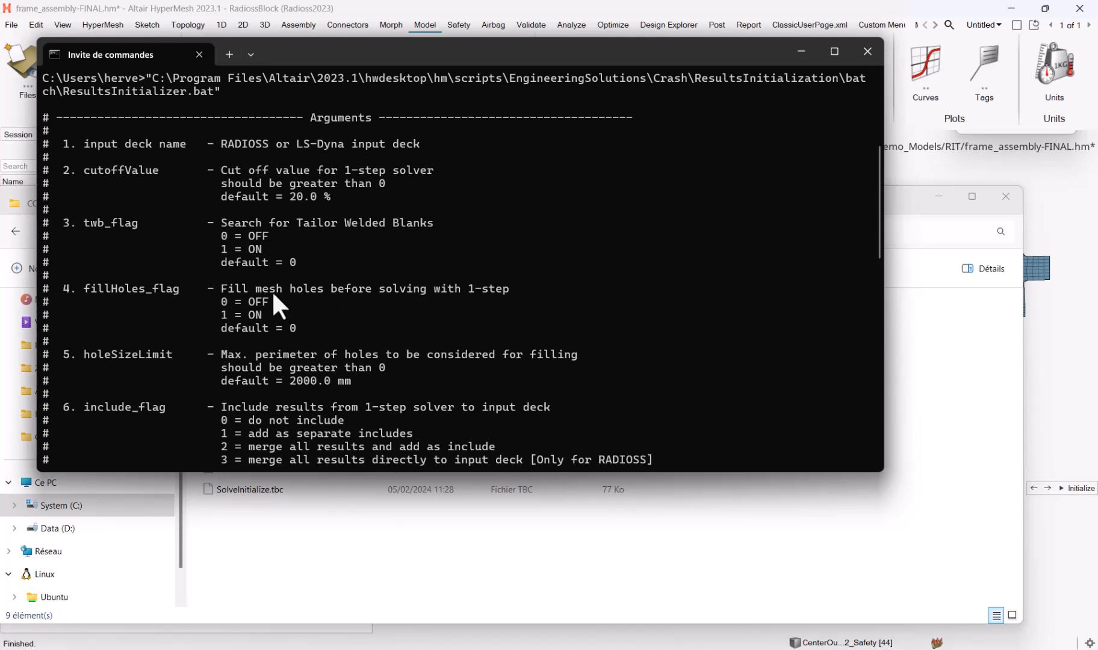
{"action": "scroll", "coordinate": [249, 318], "scroll_direction": "down", "scroll_amount": 2}
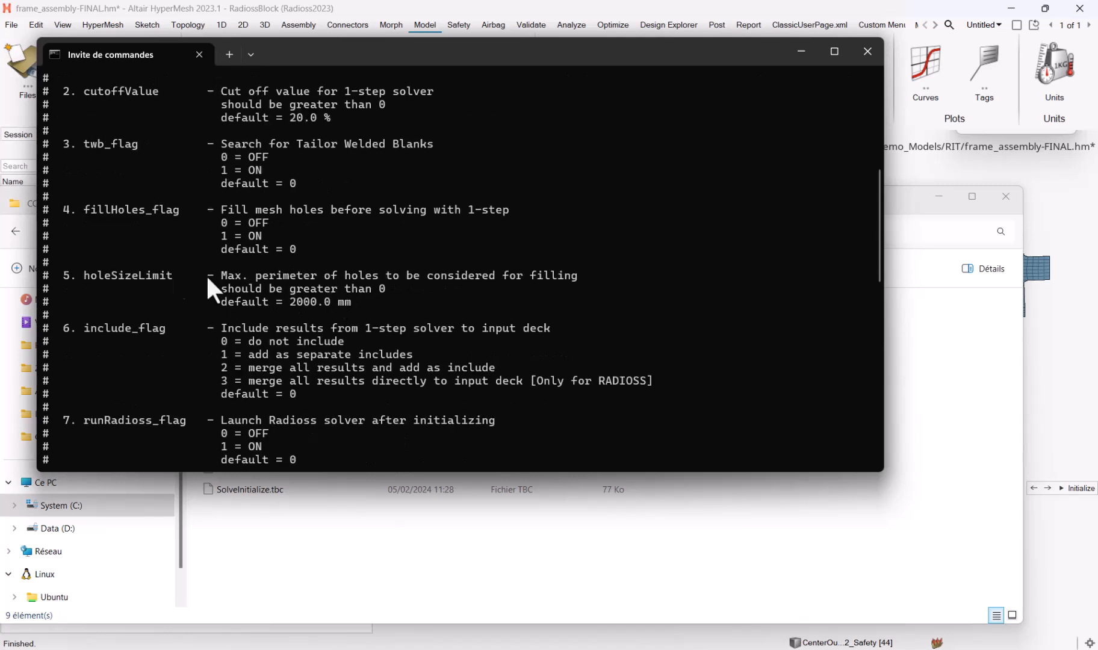
{"action": "scroll", "coordinate": [220, 300], "scroll_direction": "down", "scroll_amount": 2}
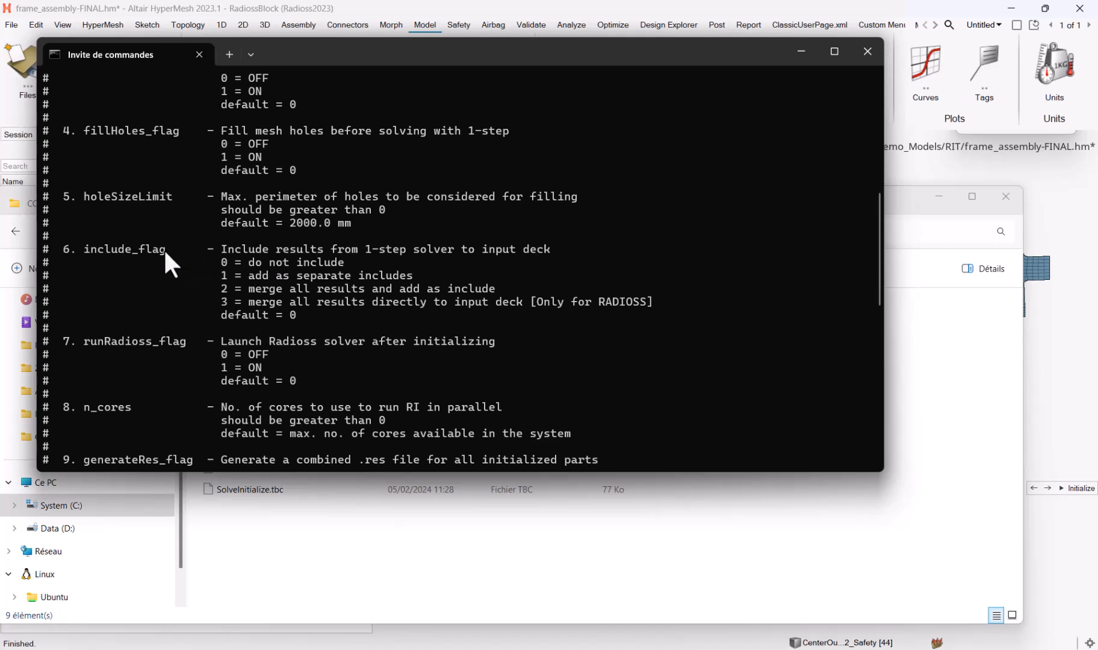
{"action": "scroll", "coordinate": [164, 248], "scroll_direction": "down", "scroll_amount": 2}
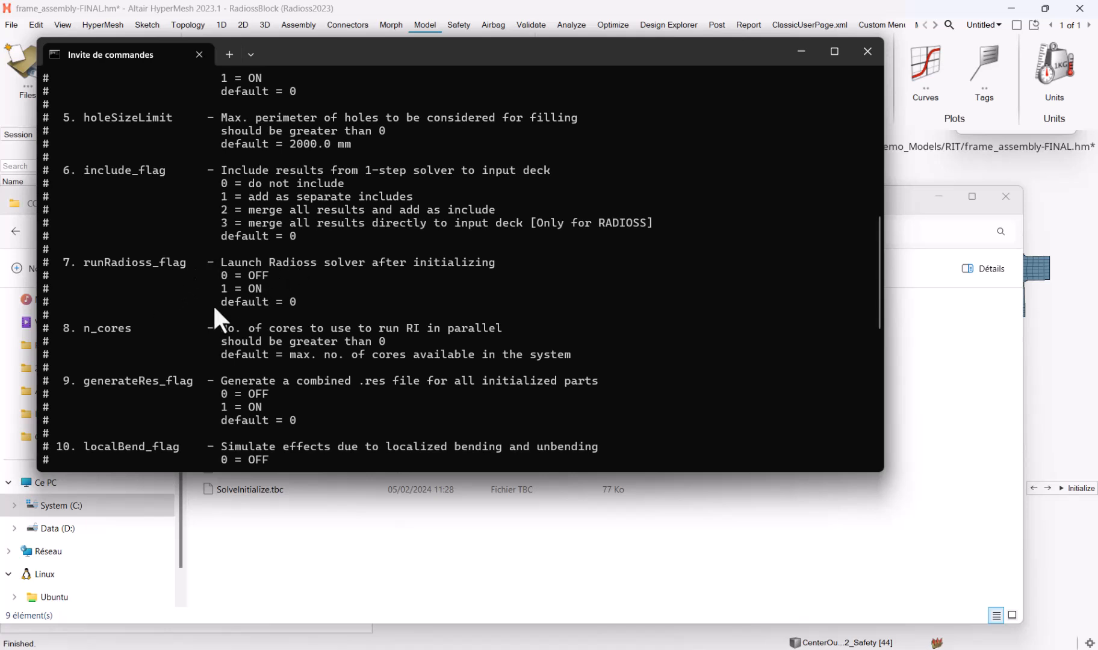
{"action": "scroll", "coordinate": [169, 304], "scroll_direction": "down", "scroll_amount": 1}
{"action": "scroll", "coordinate": [126, 299], "scroll_direction": "down", "scroll_amount": 2}
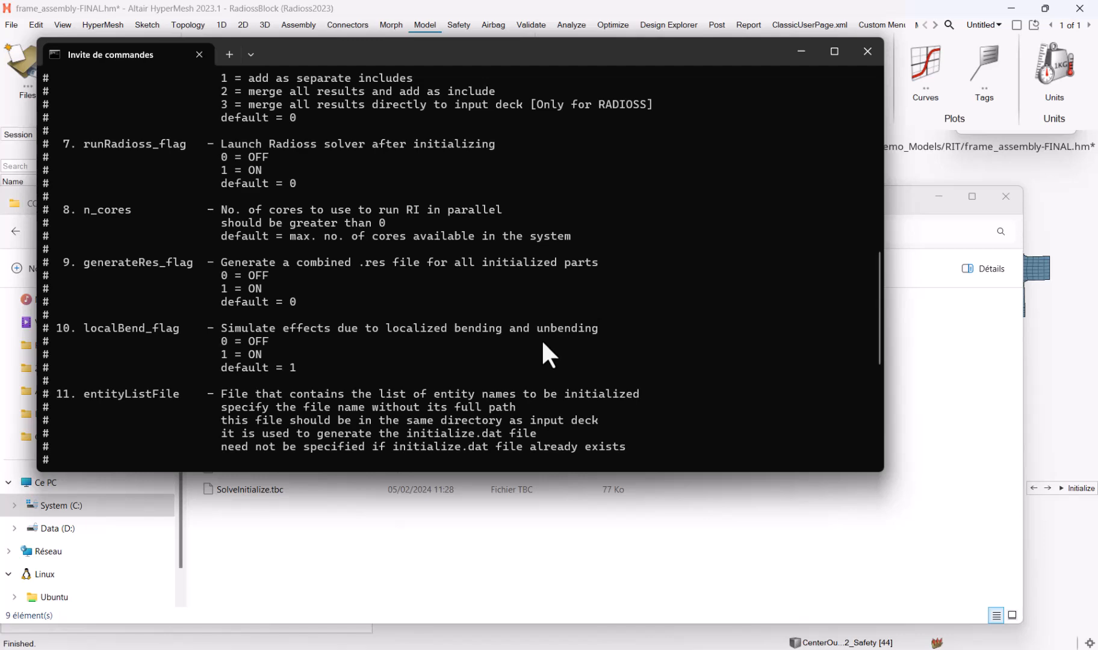
{"action": "scroll", "coordinate": [541, 339], "scroll_direction": "down", "scroll_amount": 8}
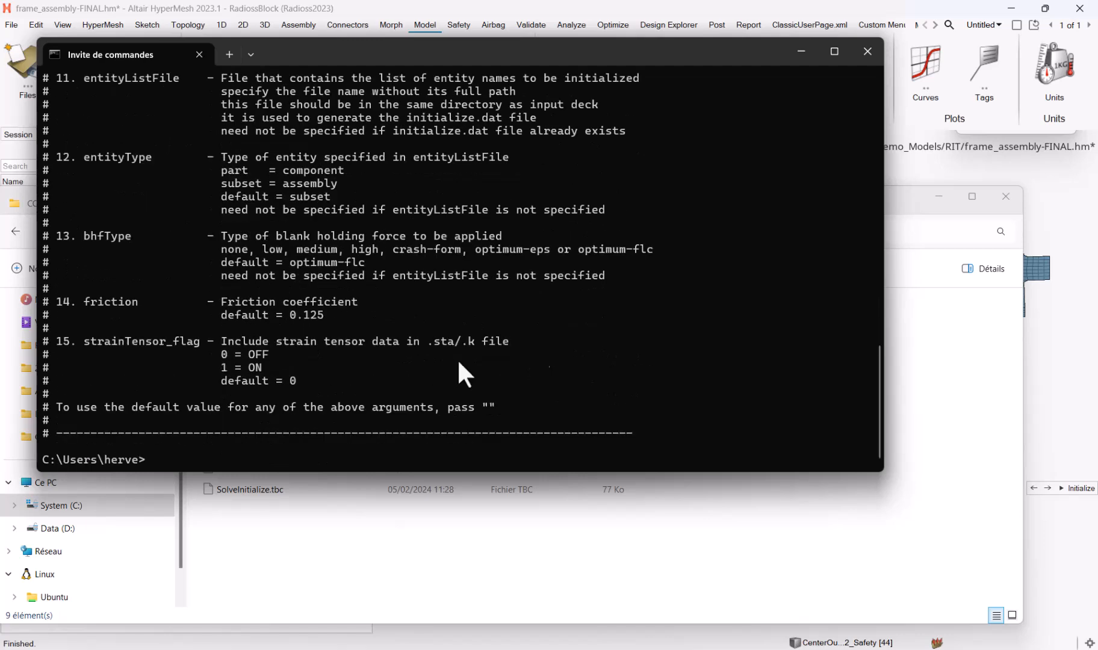
{"action": "scroll", "coordinate": [281, 325], "scroll_direction": "up", "scroll_amount": 2}
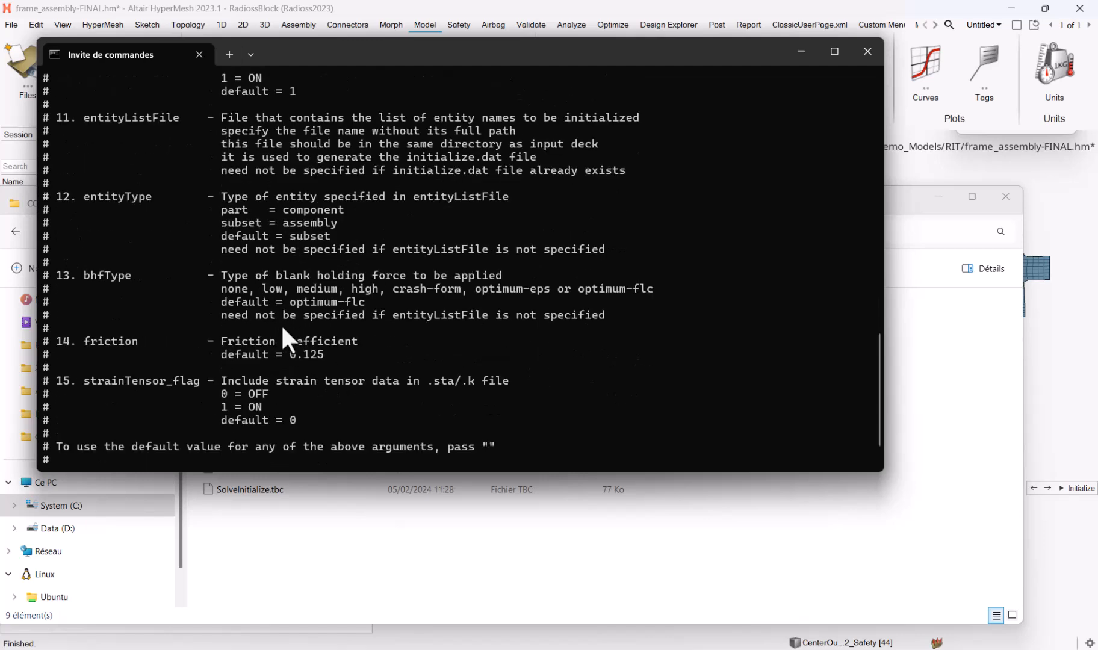
Step: Examine the description of the entityListFile argument in the batch tool's argument listing
{"action": "scroll", "coordinate": [274, 322], "scroll_direction": "up", "scroll_amount": 1}
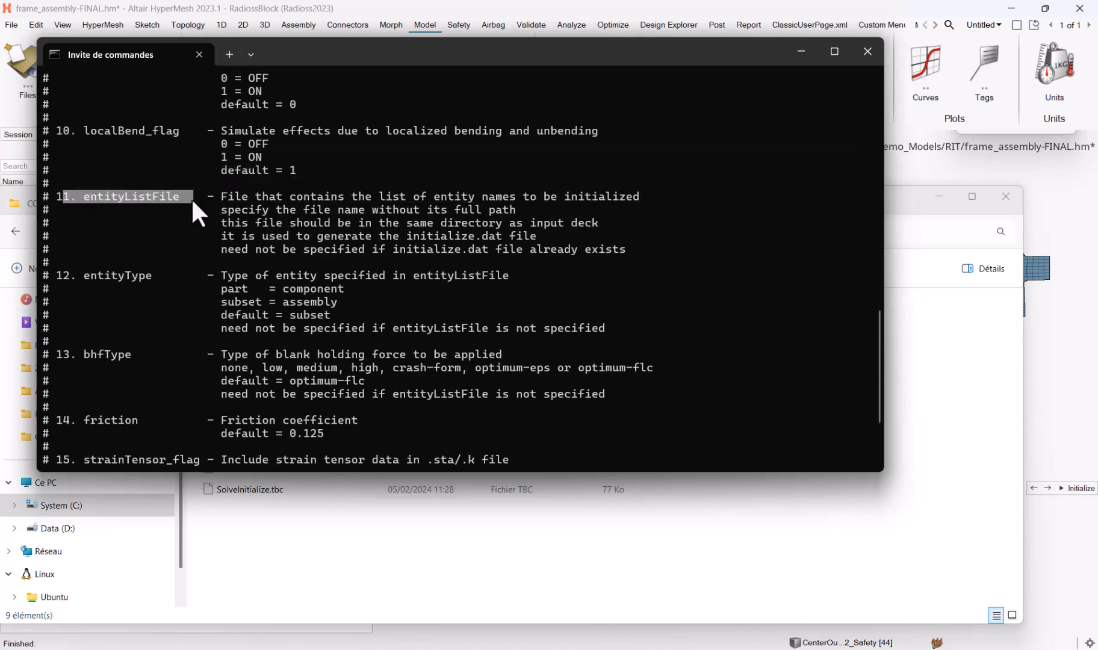
{"action": "left_click_drag", "start_coordinate": [226, 197], "coordinate": [538, 210]}
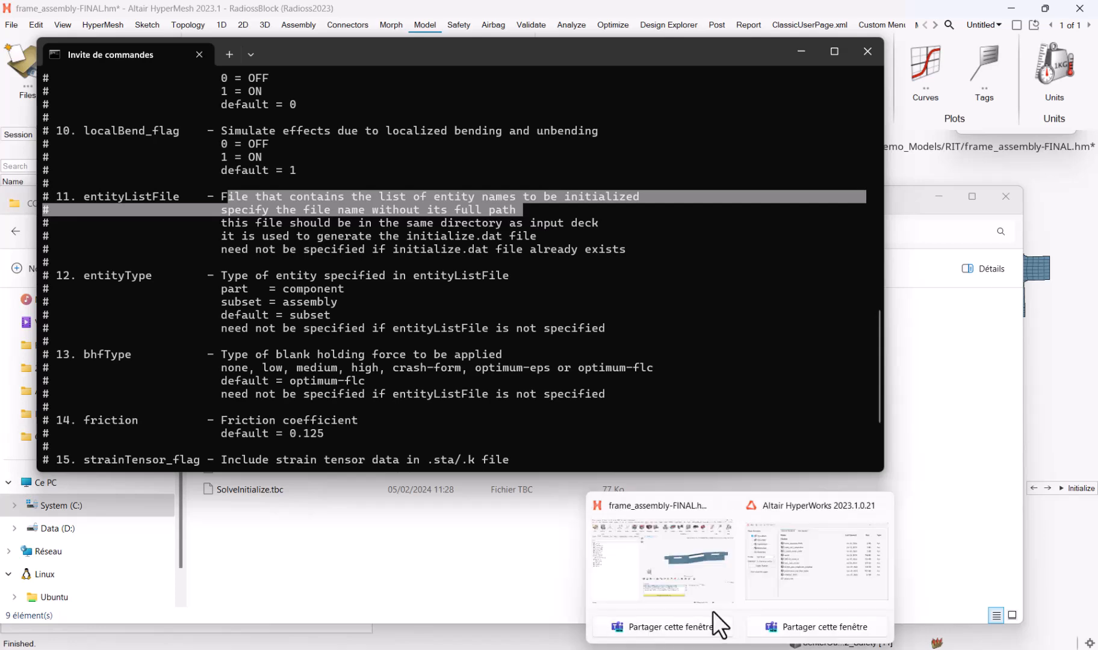
Step: Switch to the frame_assembly-FINAL session in HyperMesh and select the component COMP-LeftOuter_A_000435_Safety.c01-LeftOuter_A_000435_Safety.p01
{"action": "left_click", "coordinate": [766, 586]}
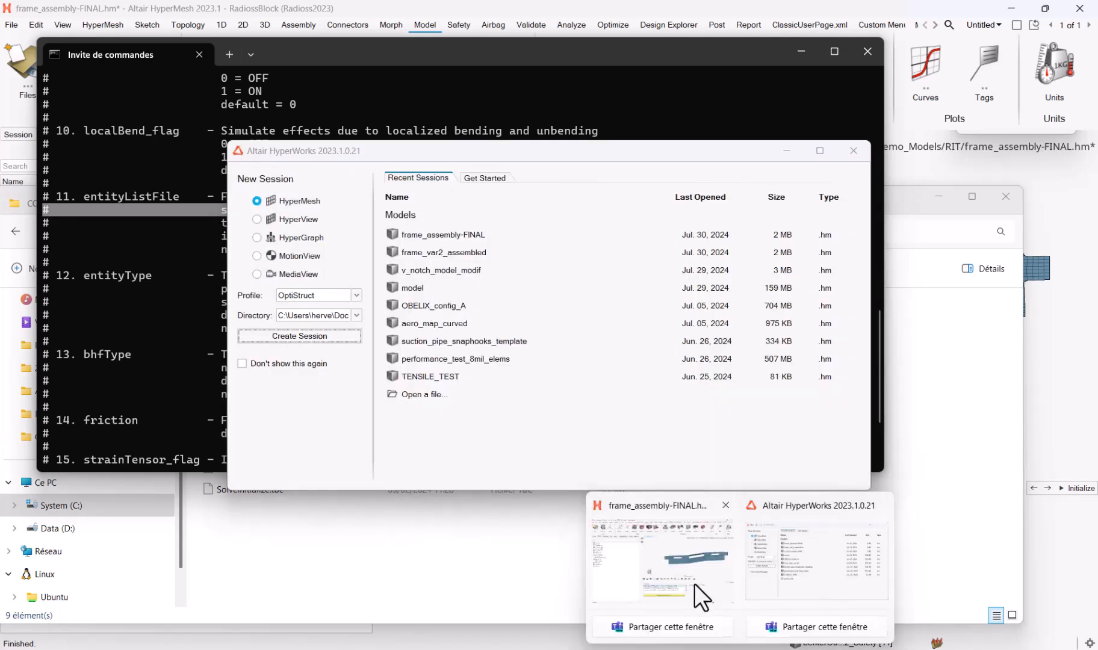
{"action": "left_click", "coordinate": [696, 593]}
{"action": "double_click", "coordinate": [52, 210]}
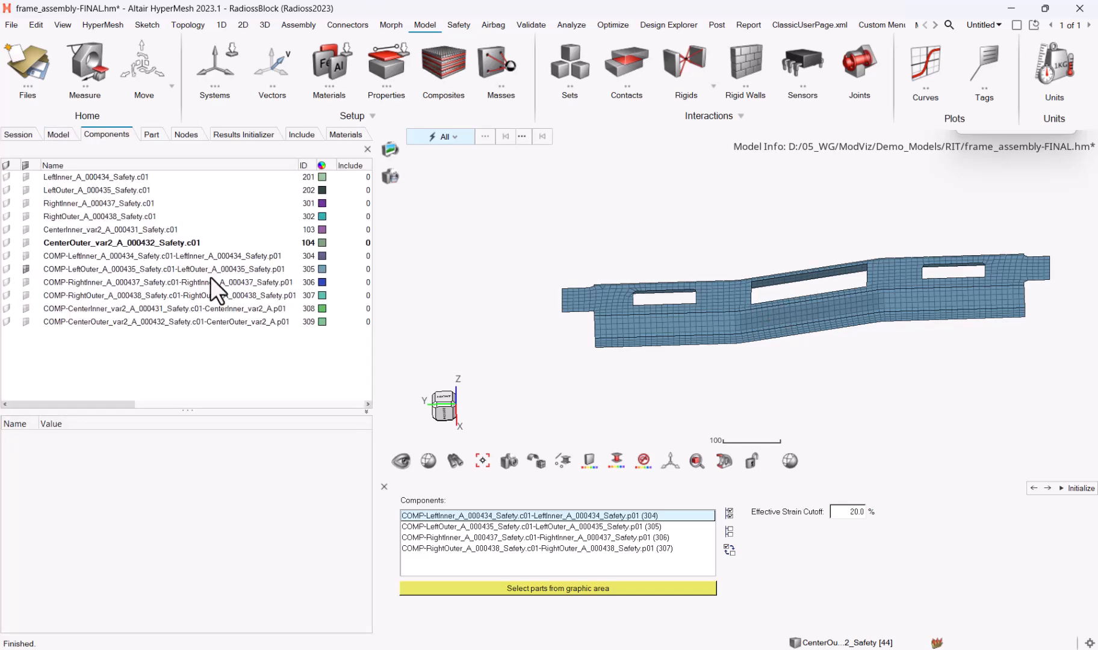
{"action": "left_click", "coordinate": [704, 321]}
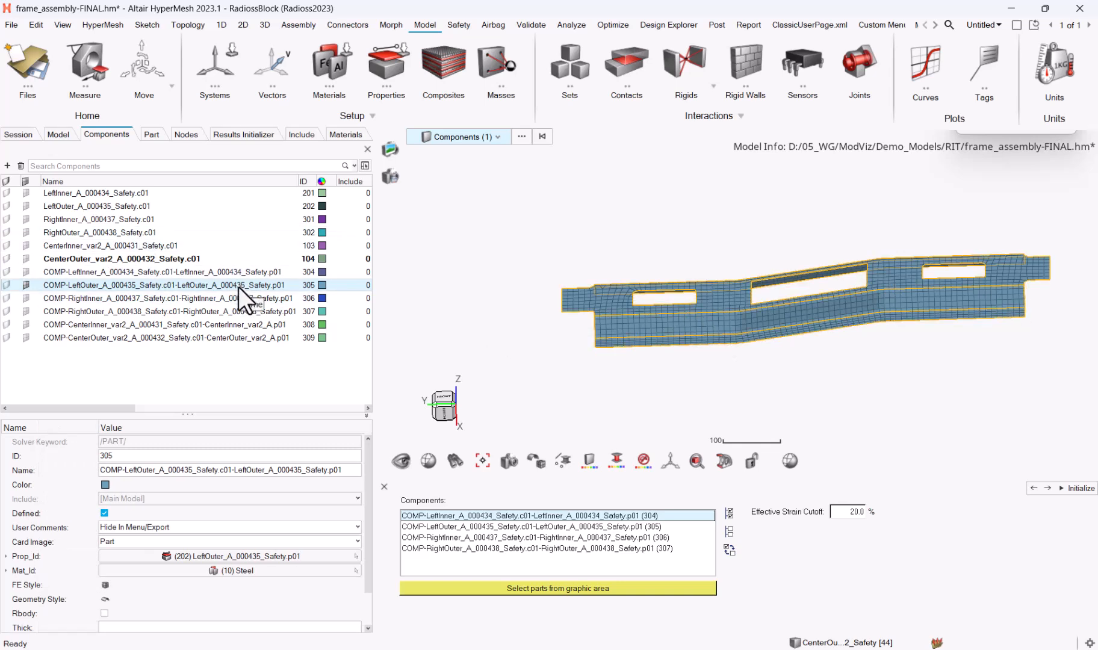
Step: Create a new blank text document in Notepad++ for the entity list and return to HyperMesh
{"action": "key", "text": "alt+Tab"}
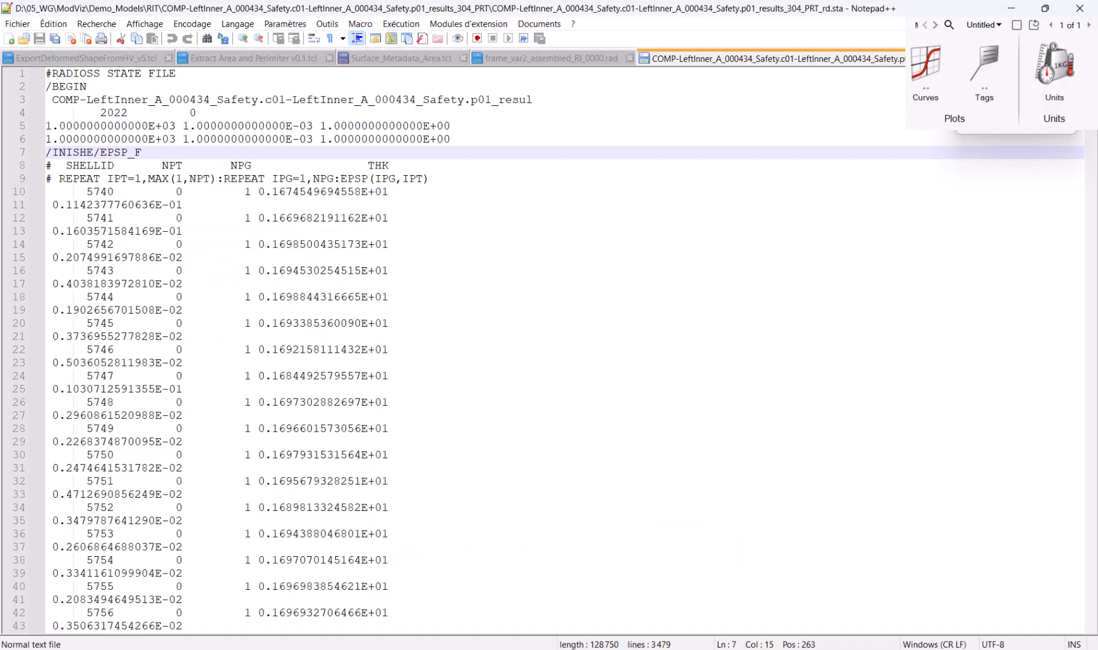
{"action": "key", "text": "ctrl+n"}
{"action": "key", "text": "alt+Tab"}
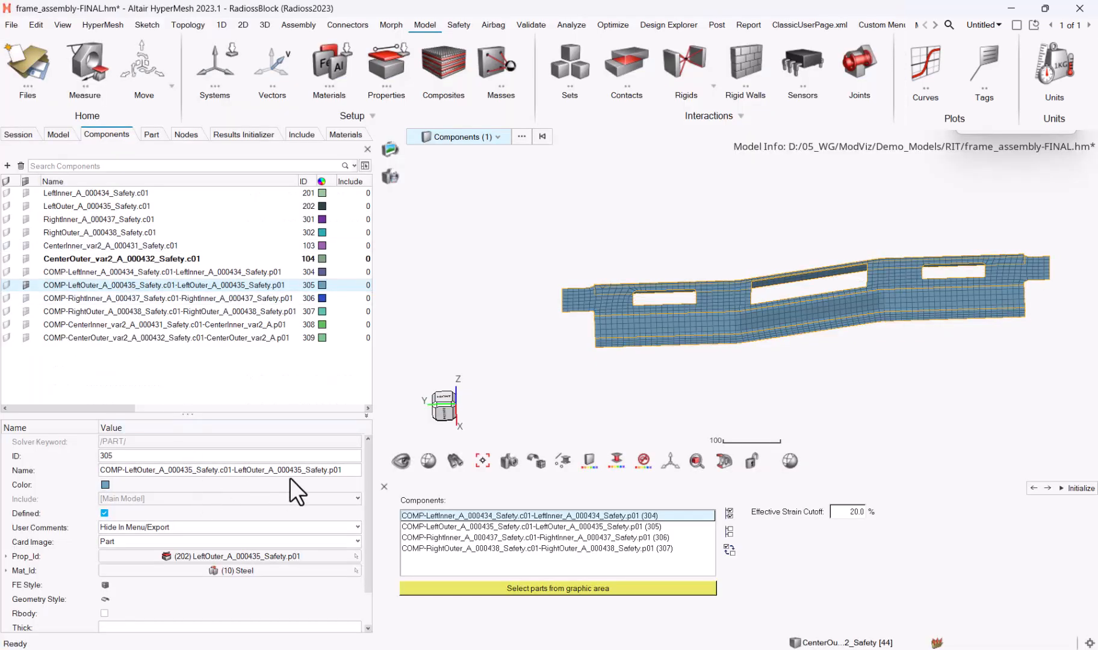
Step: Copy the selected left outer component's name onto the first line of the new Notepad++ document, start a second line, and return to HyperMesh
{"action": "left_click", "coordinate": [346, 470]}
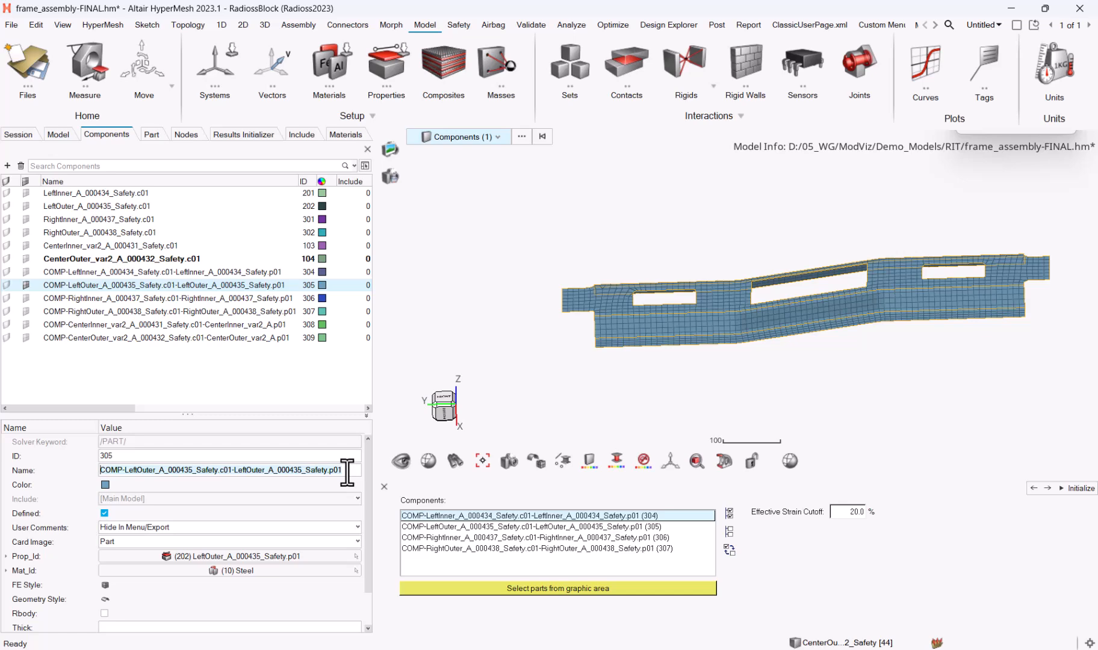
{"action": "key", "text": "ctrl+c"}
{"action": "key", "text": "alt+Tab"}
{"action": "key", "text": "ctrl+v"}
{"action": "key", "text": "Return"}
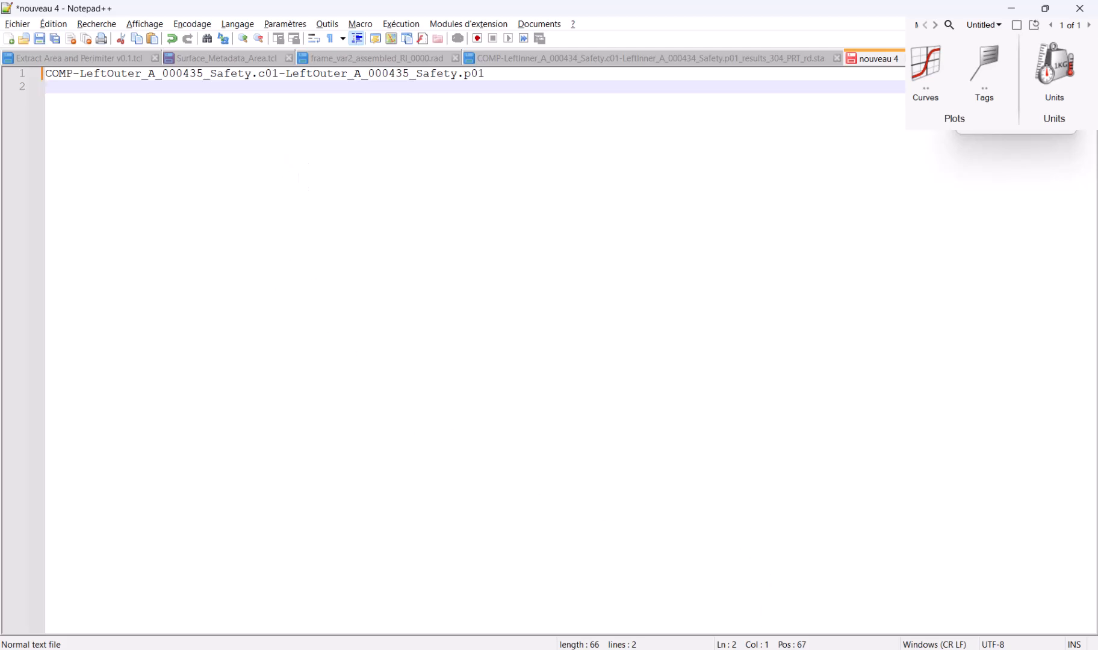
{"action": "left_click", "coordinate": [707, 587]}
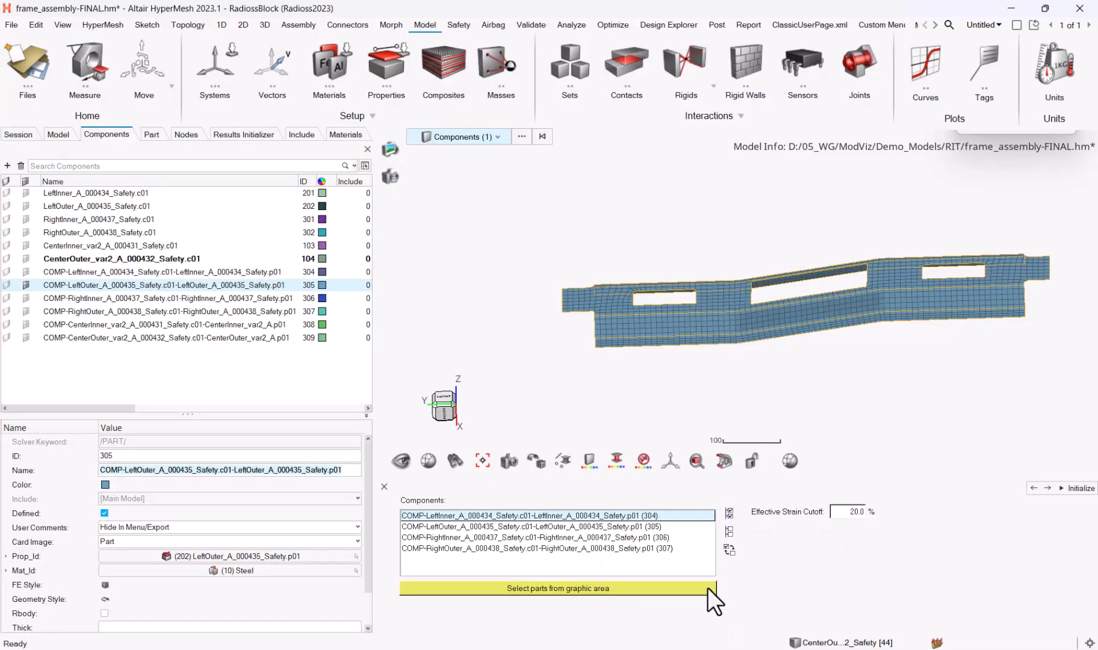